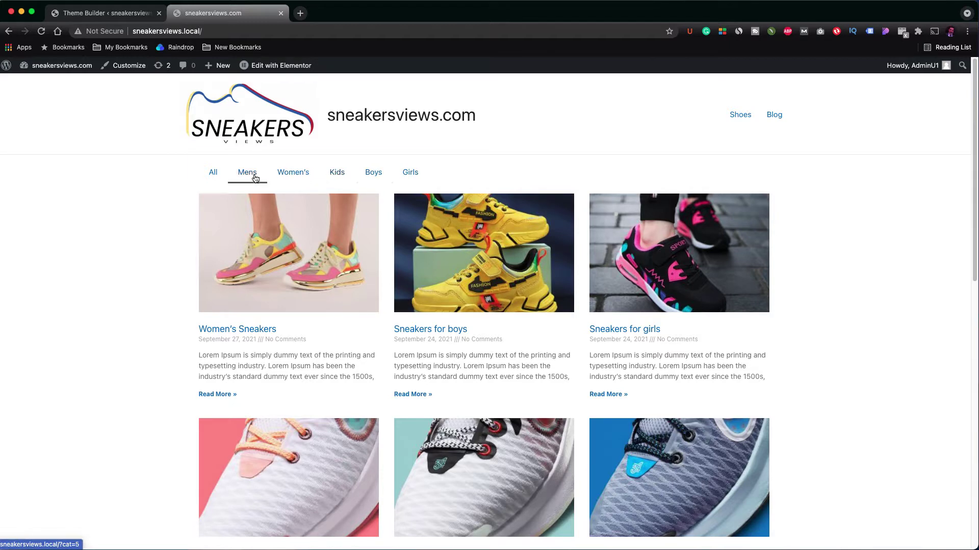
Filter the Sneakers posts grid by Kids, Boys, Girls and Women's categories in turn
click(337, 172)
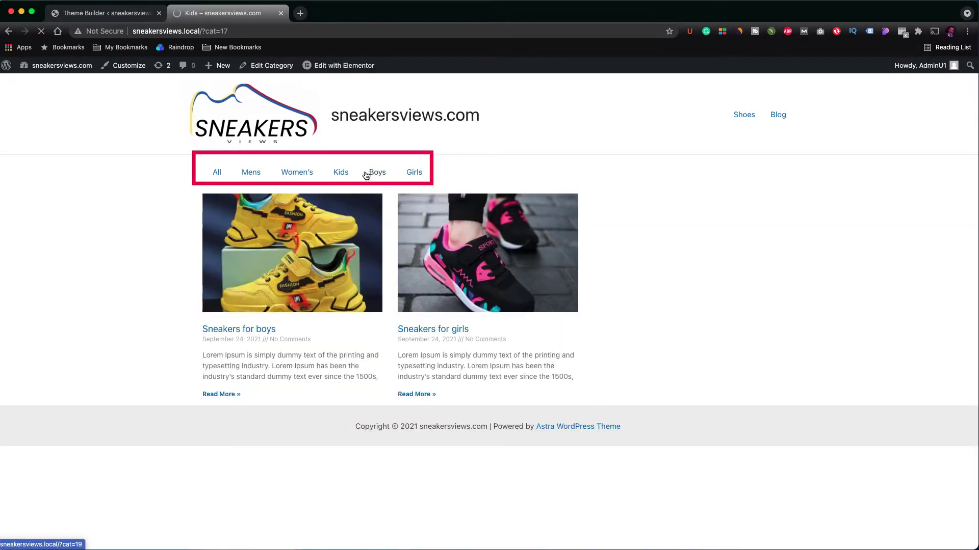
click(376, 173)
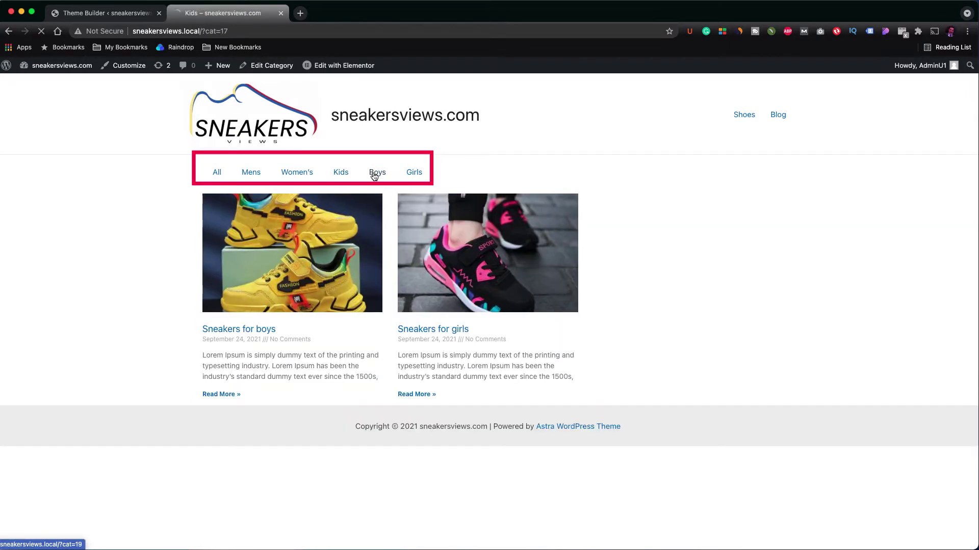
click(414, 173)
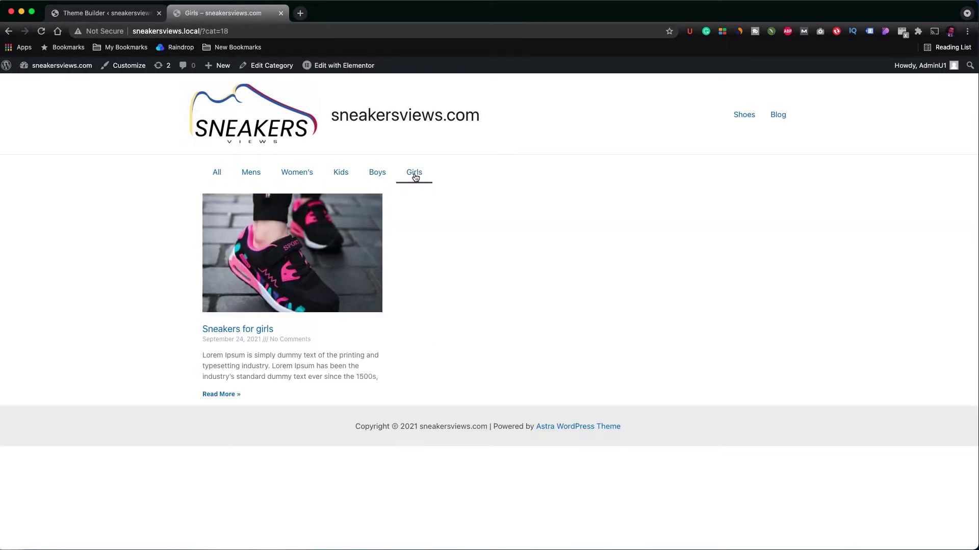
click(299, 177)
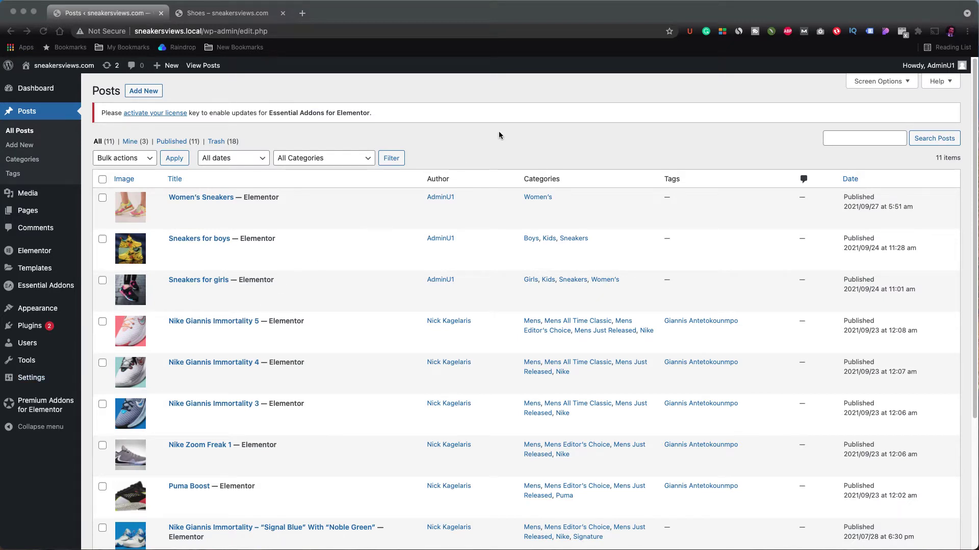
click(517, 86)
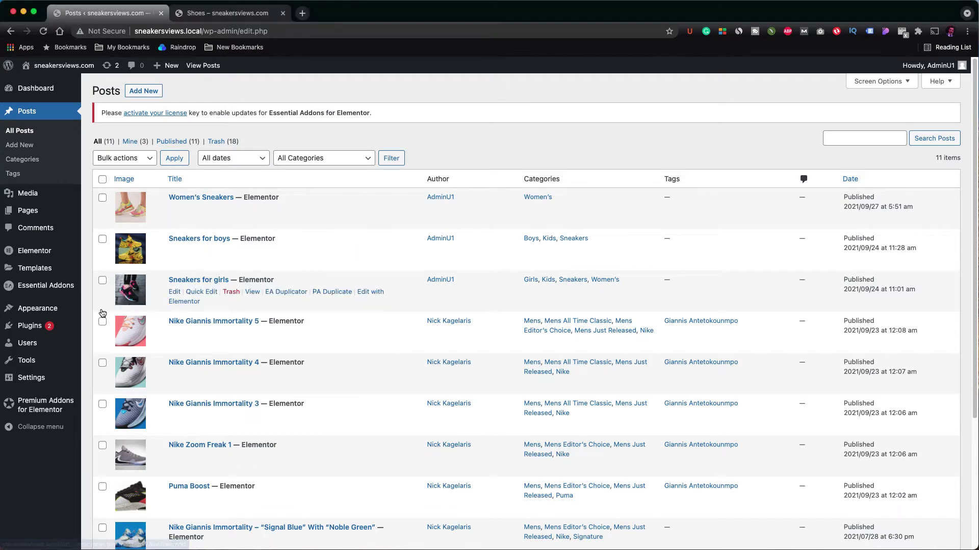
click(22, 159)
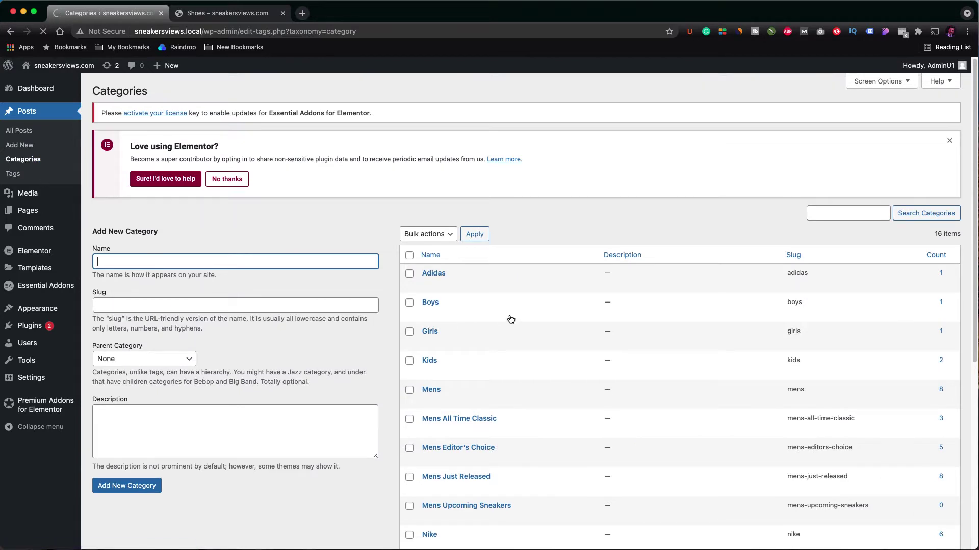
scroll(508, 319, down, 5)
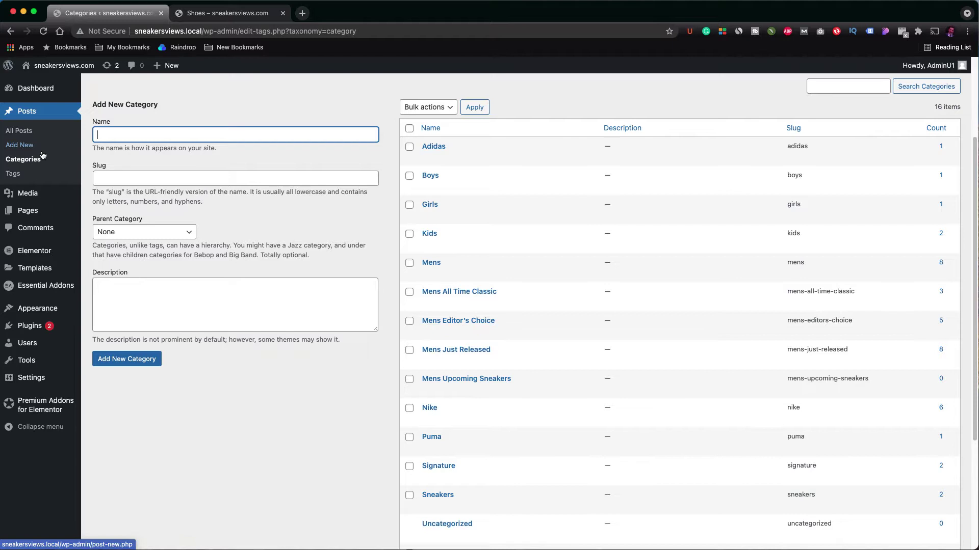
click(20, 134)
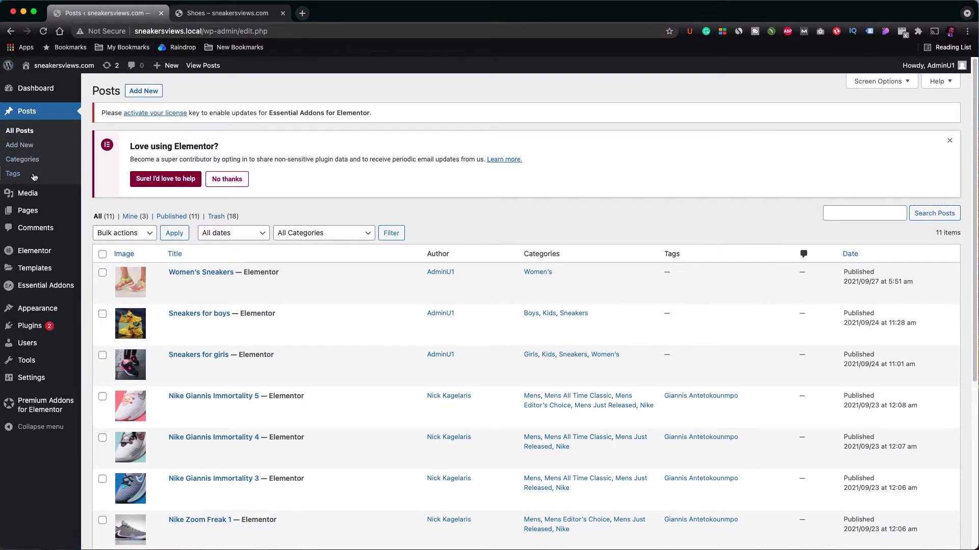
mouse_move(44, 255)
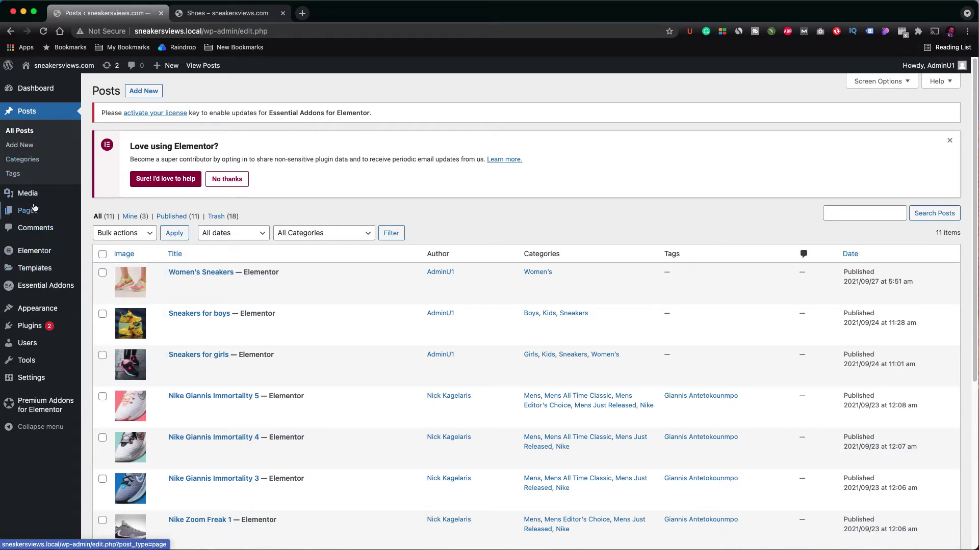
mouse_move(36, 213)
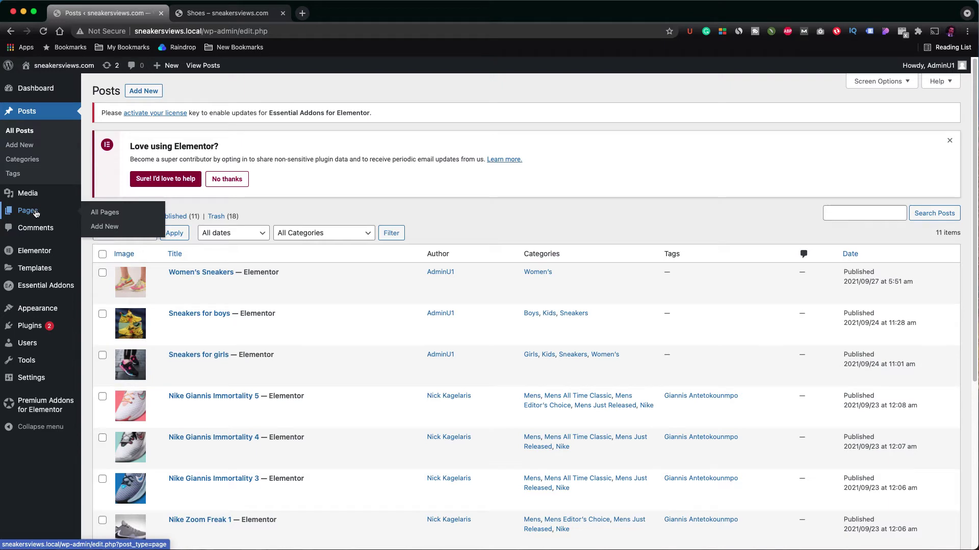
Create and publish a new page titled 'Sneakers' and open it in Elementor
click(36, 213)
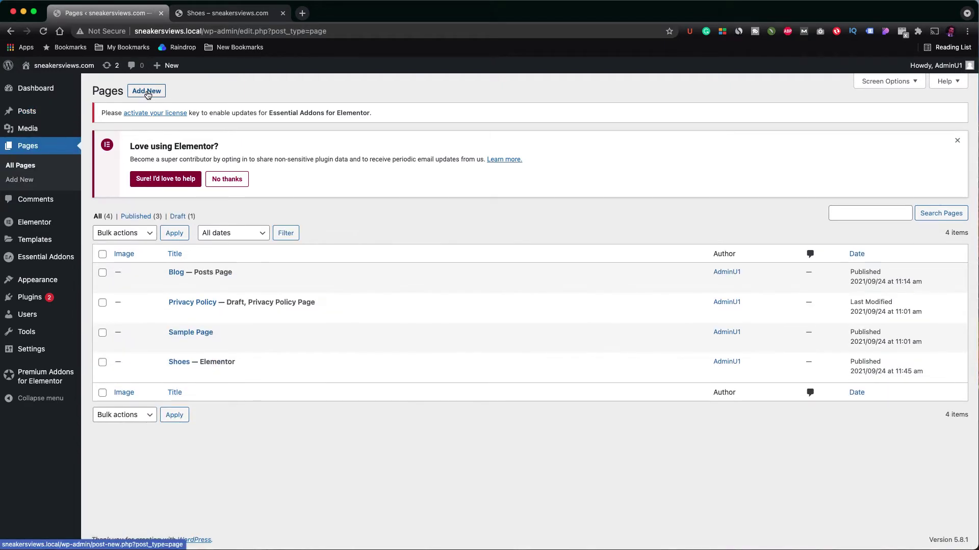
click(147, 94)
text(Sn)
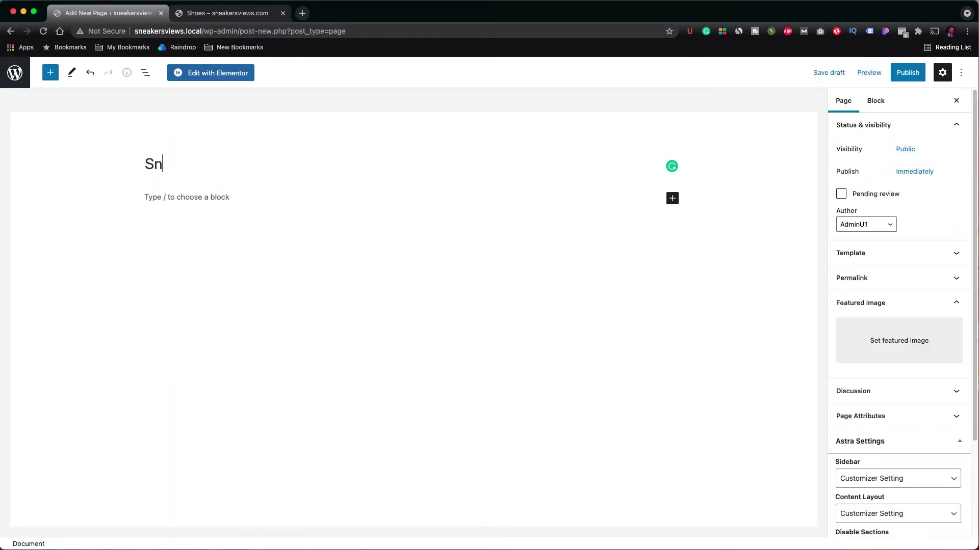
text(eakers)
click(897, 73)
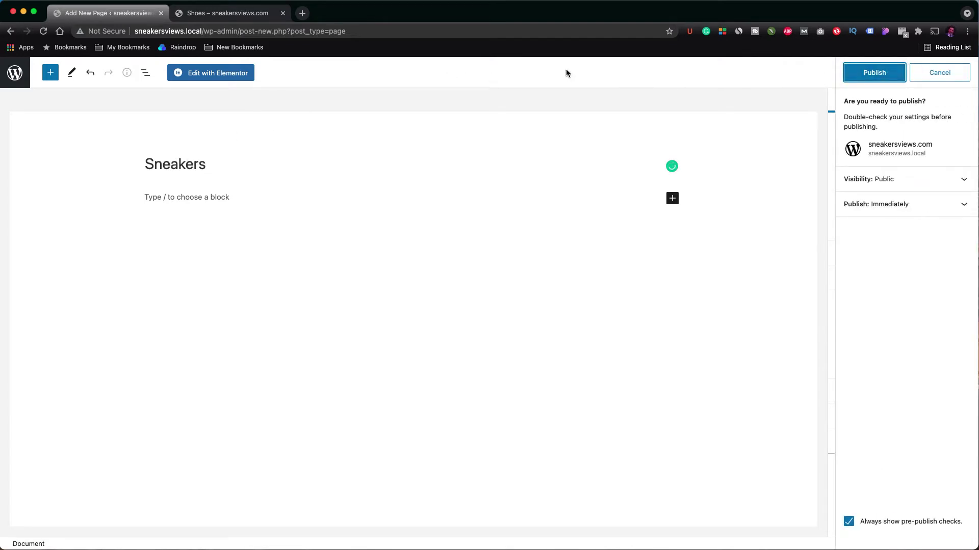
click(219, 72)
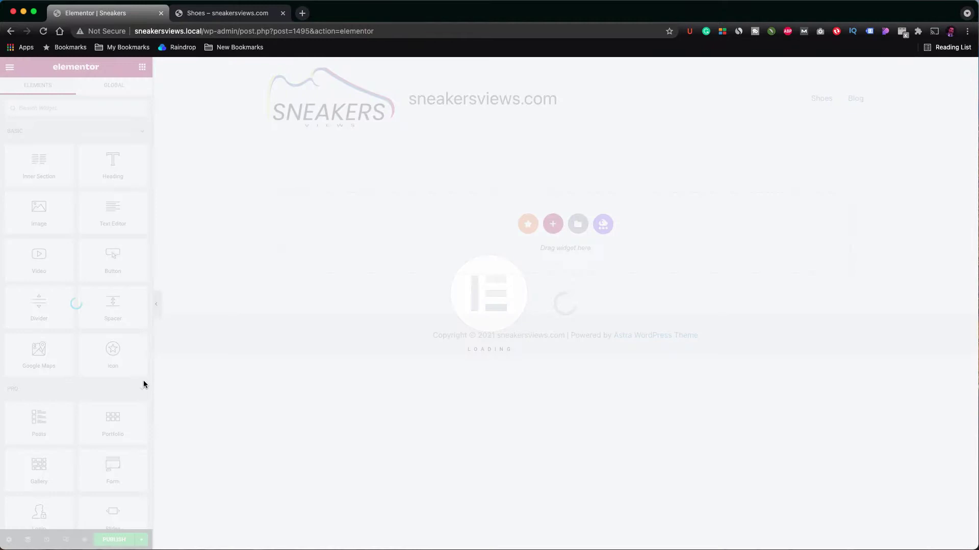
Set the page layout to Elementor Full Width in Page Settings
click(9, 541)
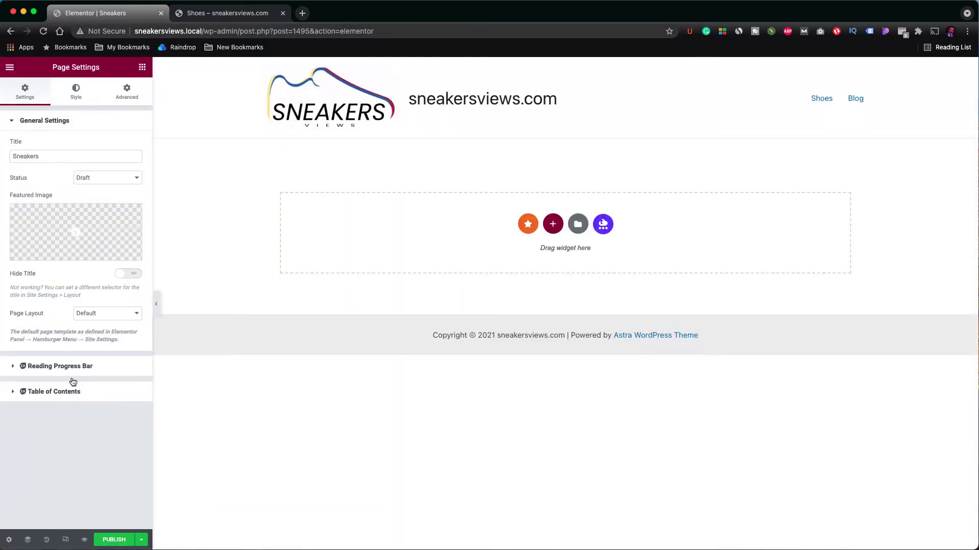
click(105, 314)
click(109, 335)
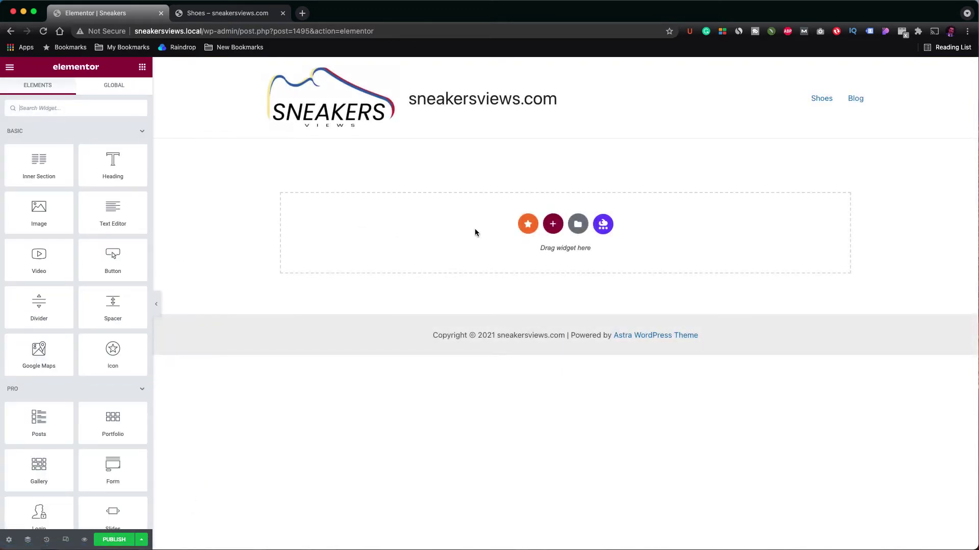
Add a single-column section holding a Posts widget grid to the page
click(552, 224)
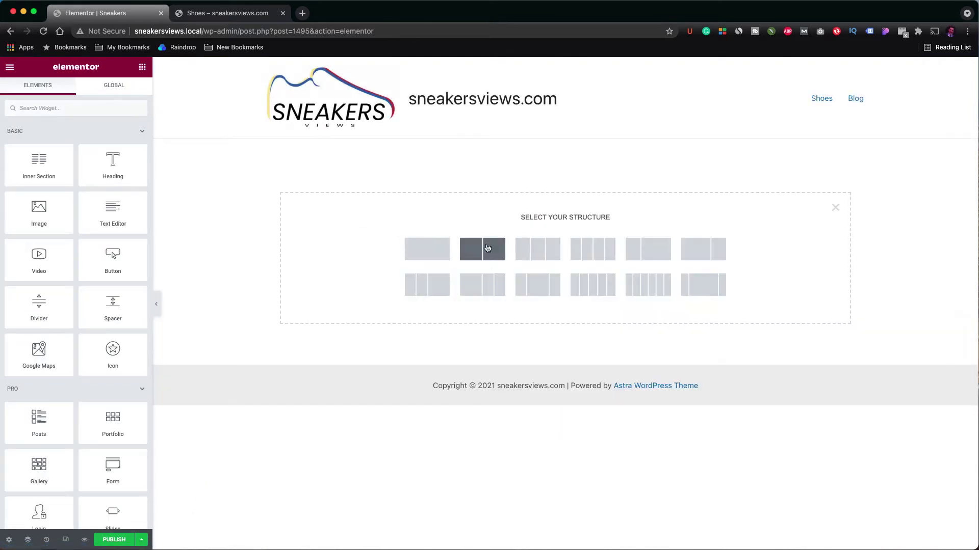
click(429, 249)
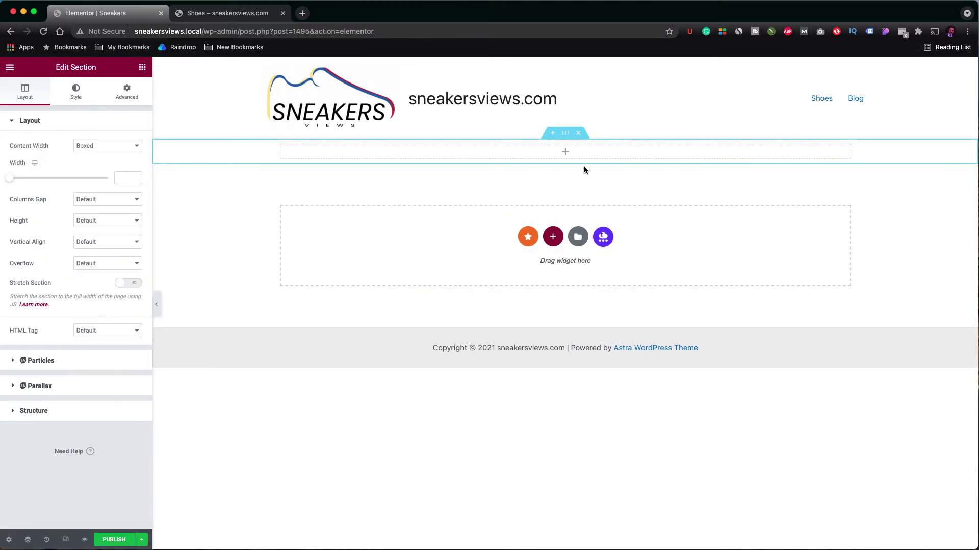
click(564, 153)
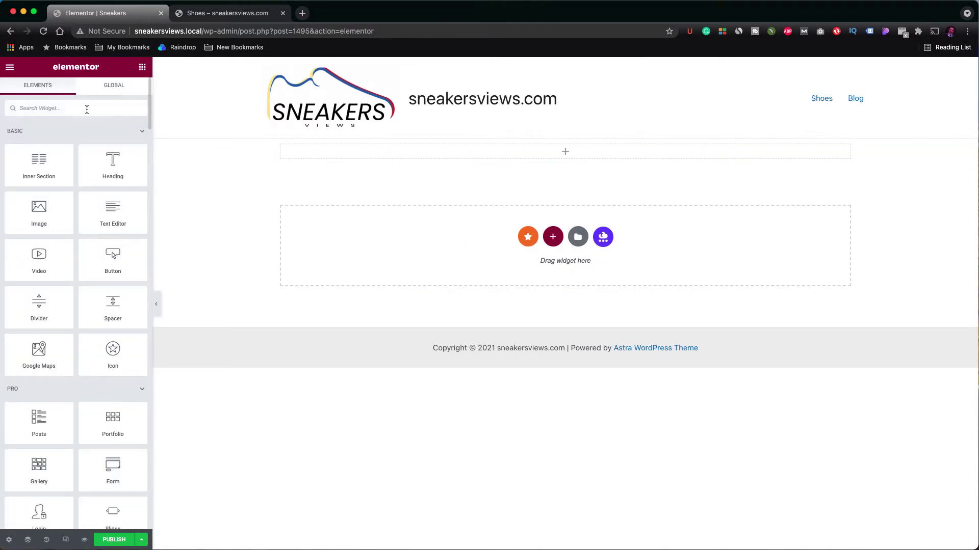
text(posts)
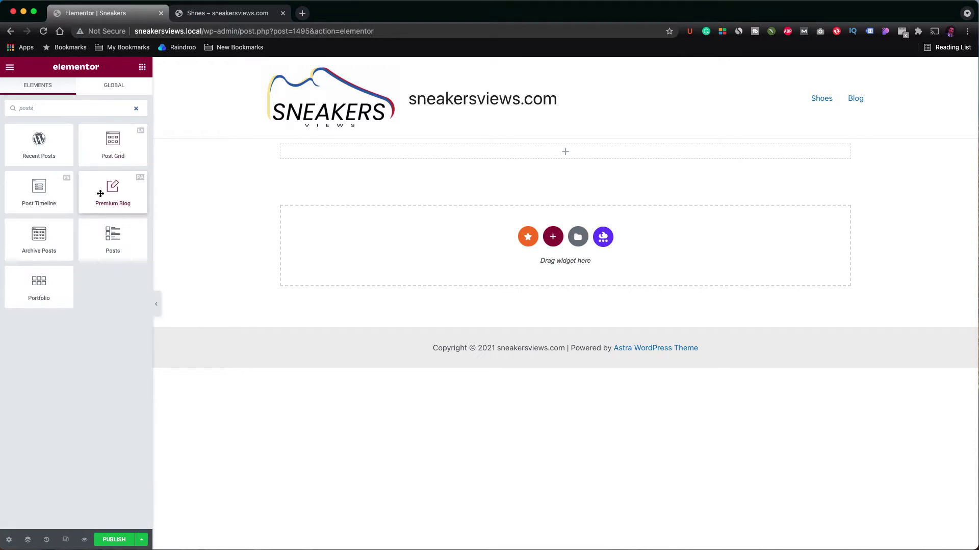
drag(112, 236, 546, 151)
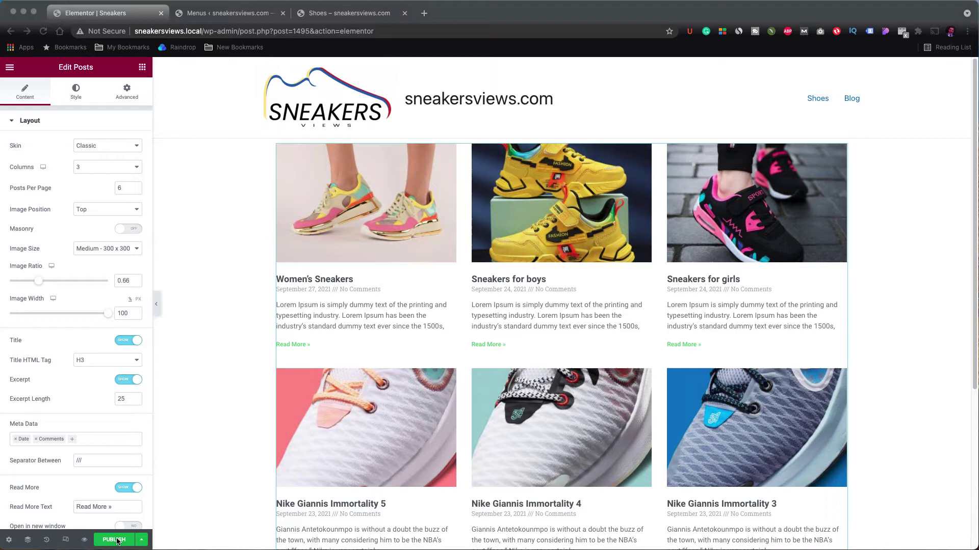
Publish the Sneakers page and exit Elementor to the WordPress dashboard
click(117, 541)
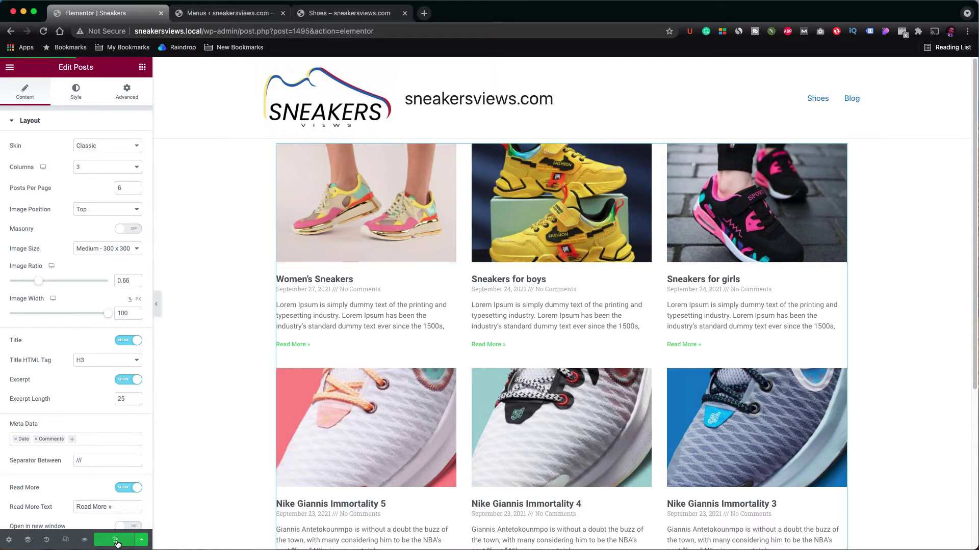
click(10, 67)
click(49, 246)
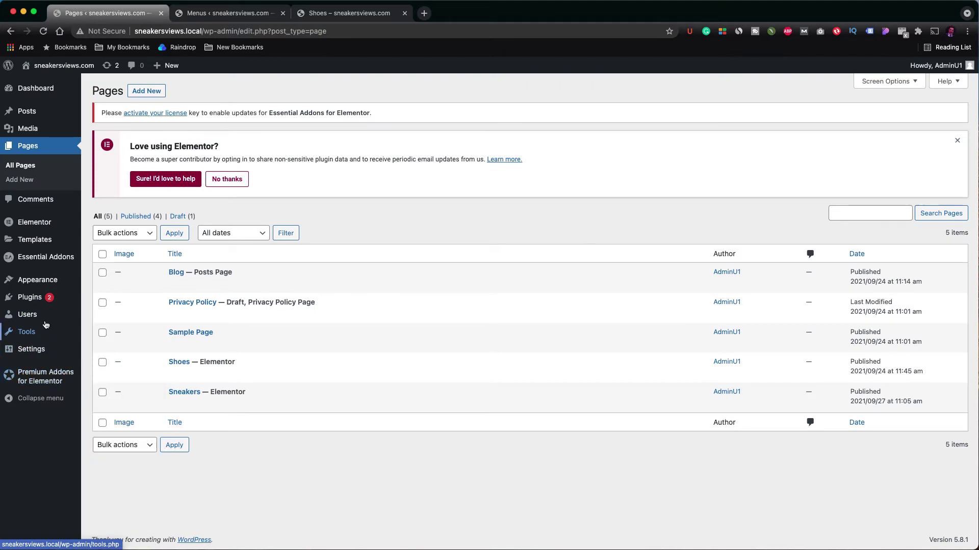
Create a new navigation menu named 'Categories'
mouse_move(46, 285)
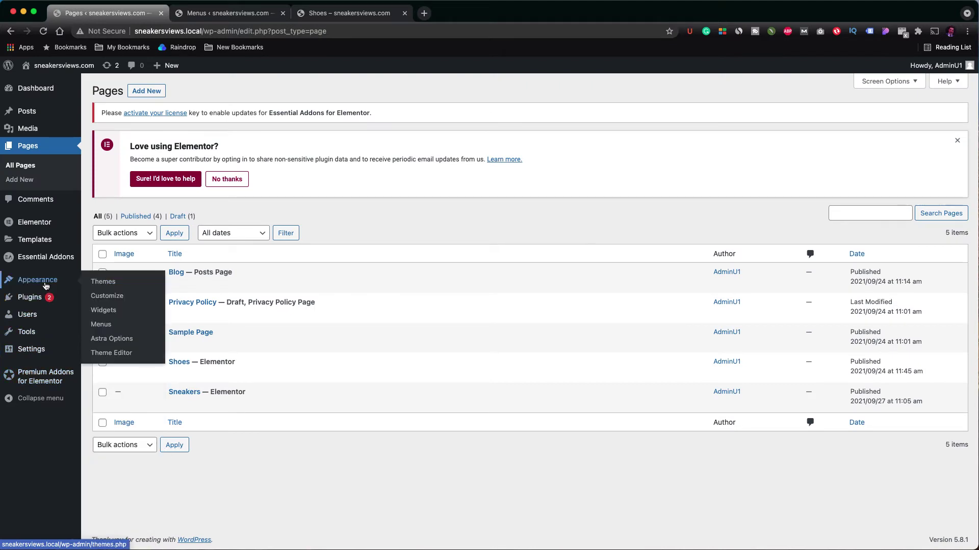
click(102, 328)
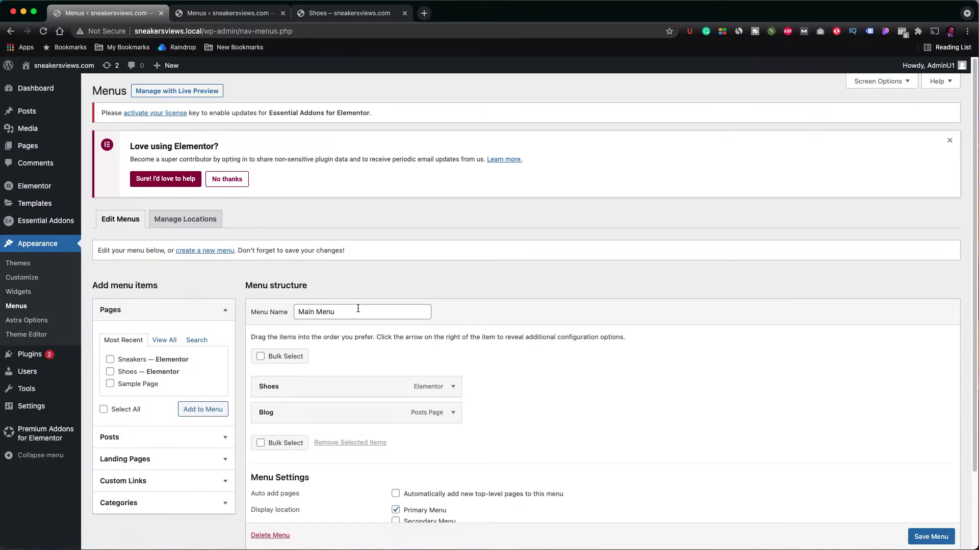
drag(337, 312, 289, 306)
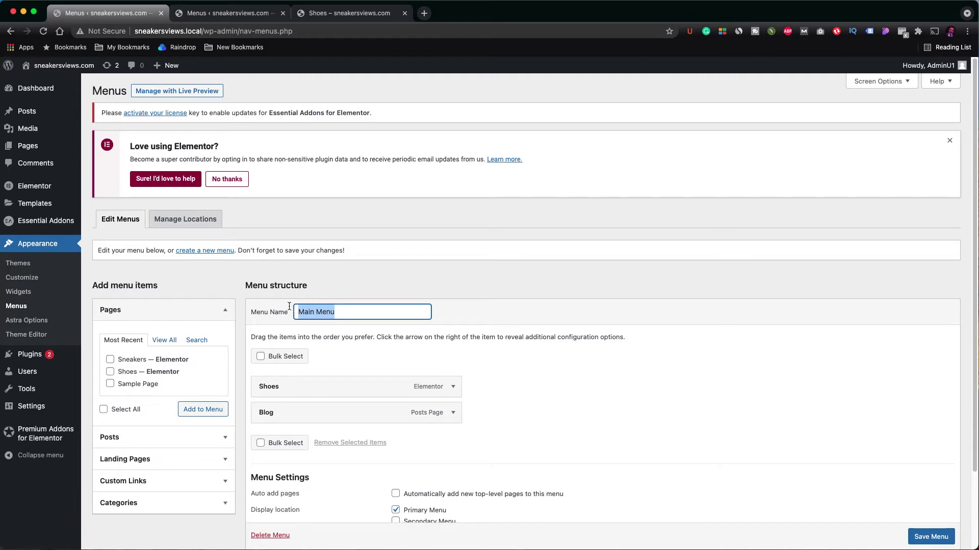
click(210, 251)
click(311, 314)
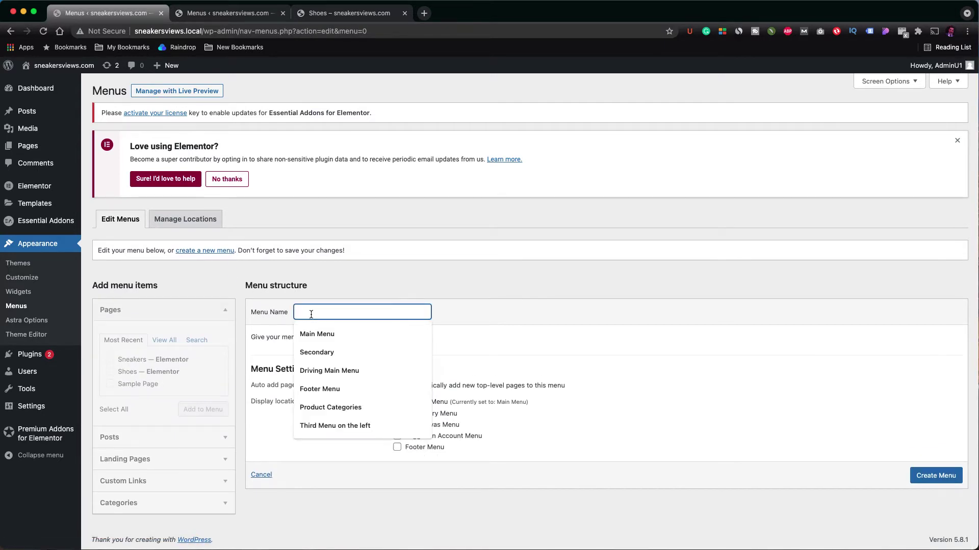
text(Categories)
key(Return)
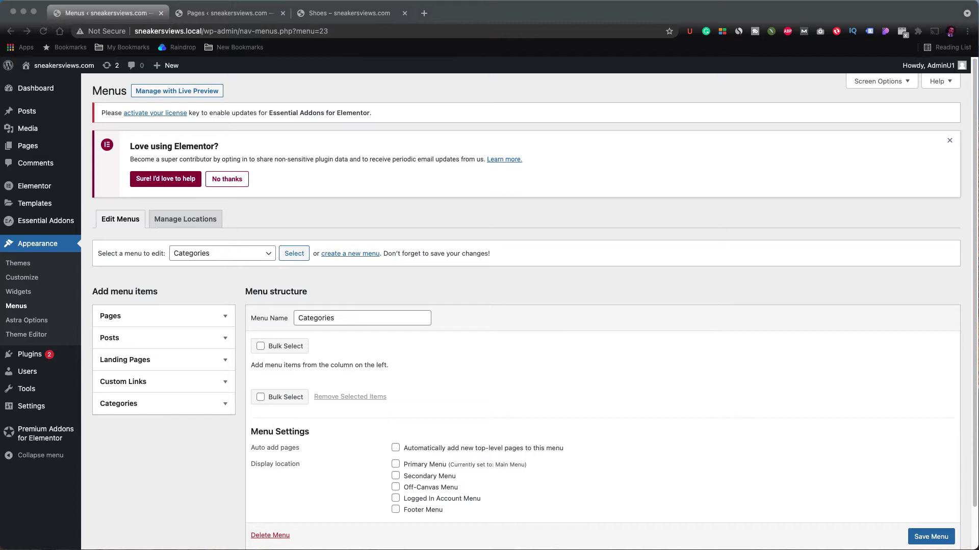
Add Boys, Girls, Kids, Mens and Women's categories to the Categories menu and save it
click(137, 407)
scroll(153, 459, down, 1)
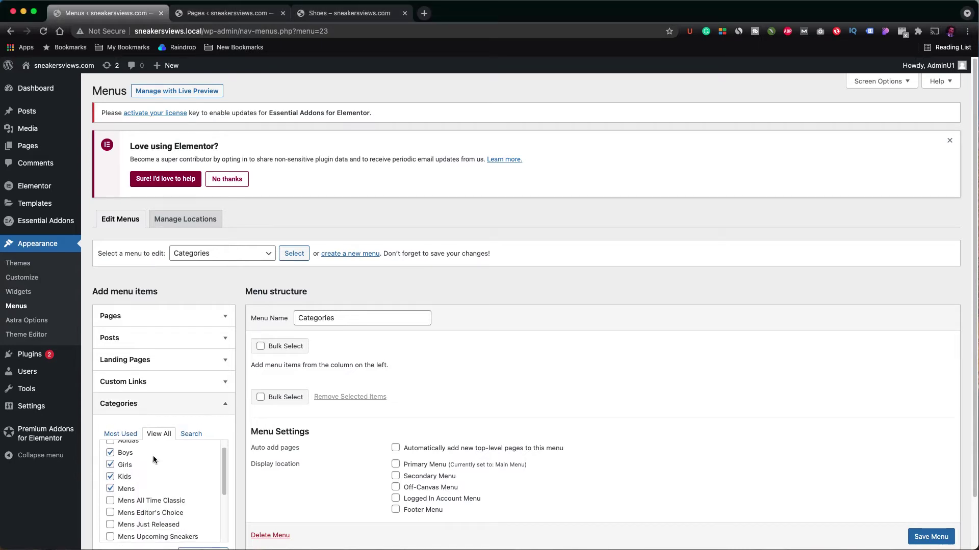
scroll(153, 456, down, 2)
scroll(270, 471, down, 1)
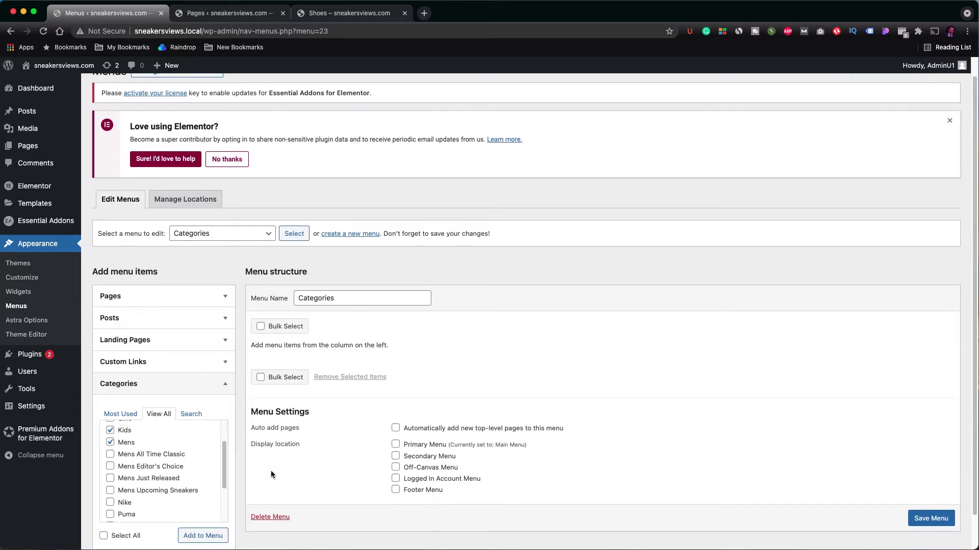
scroll(271, 470, down, 1)
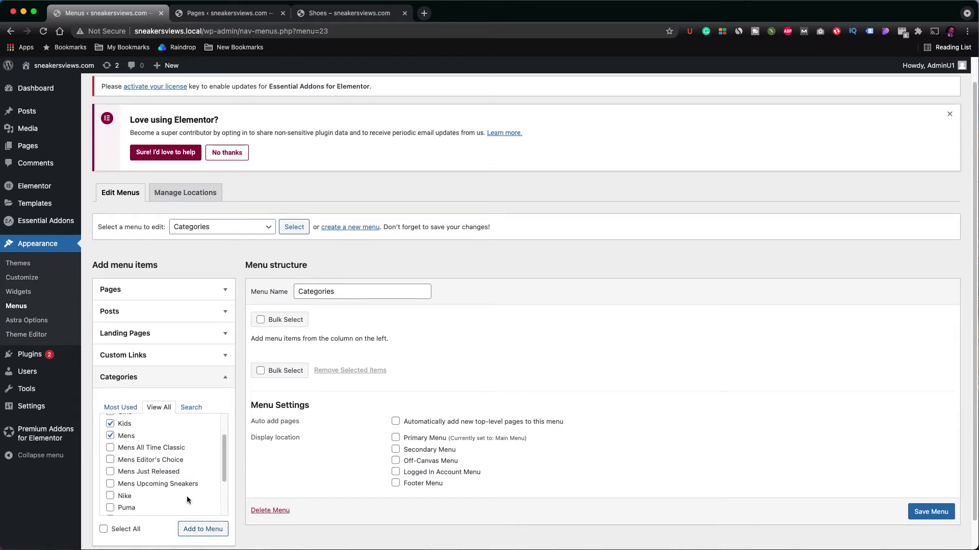
scroll(186, 497, up, 3)
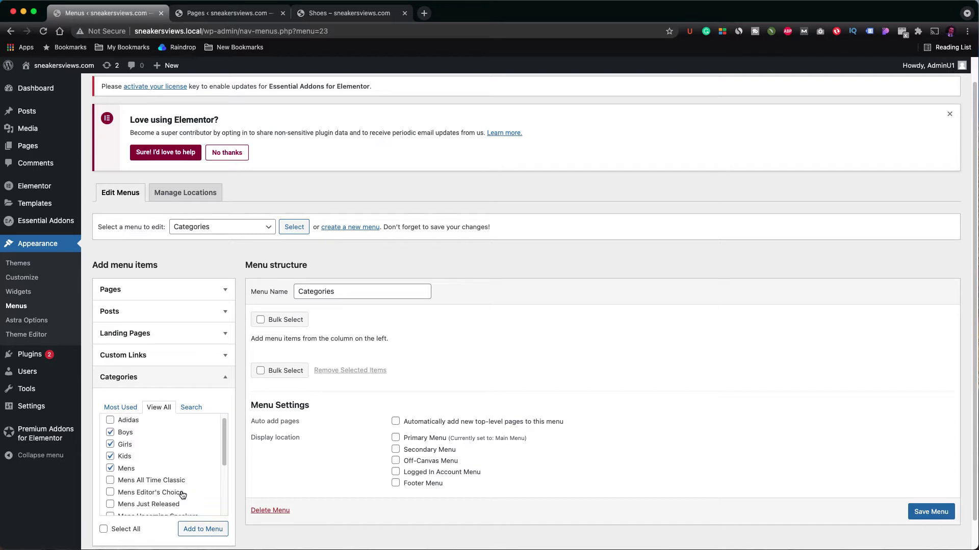
click(209, 530)
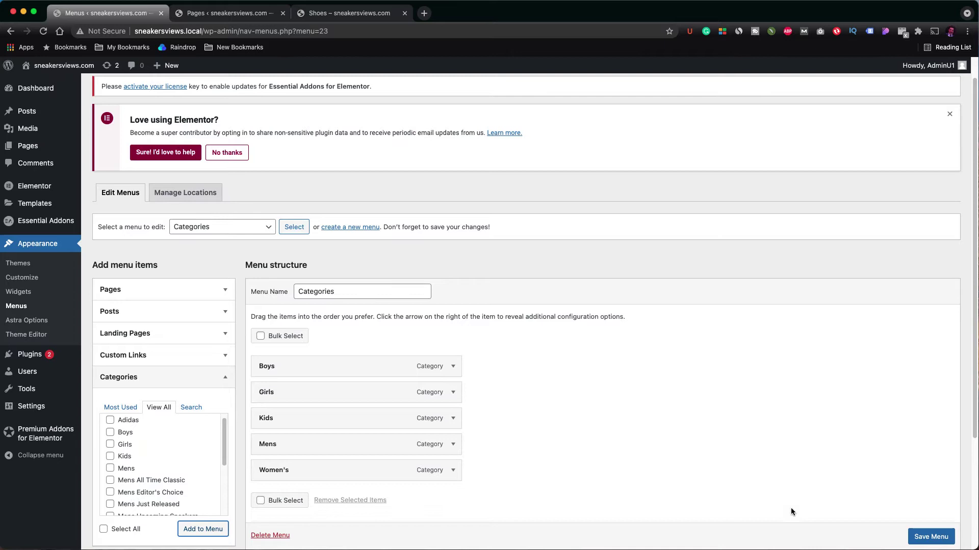
click(930, 537)
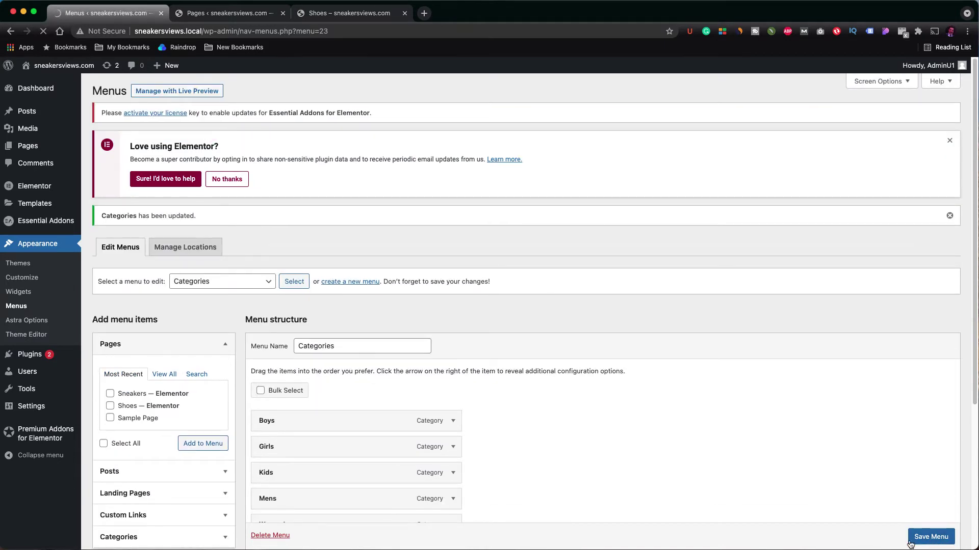
click(198, 17)
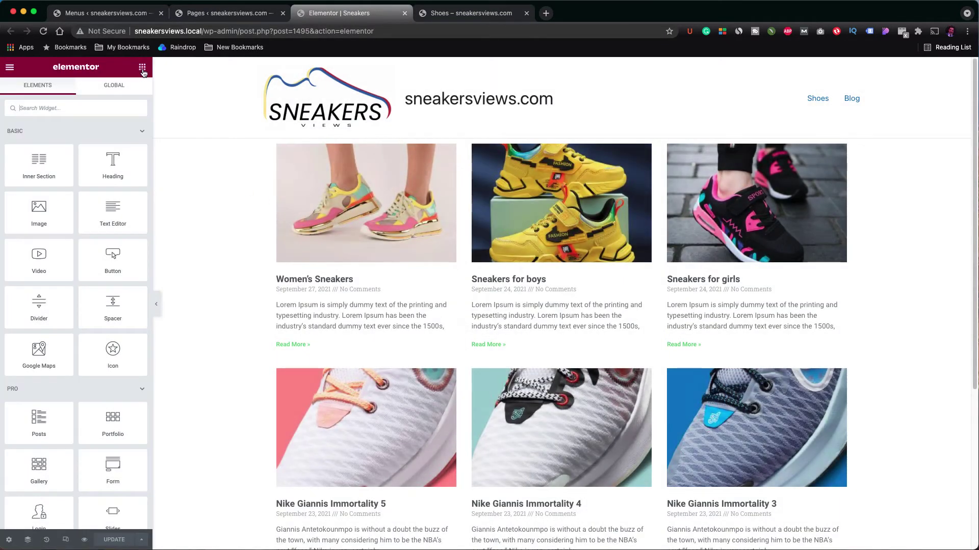
Place a Nav Menu widget showing the Categories menu above the posts grid
click(70, 108)
text(menu)
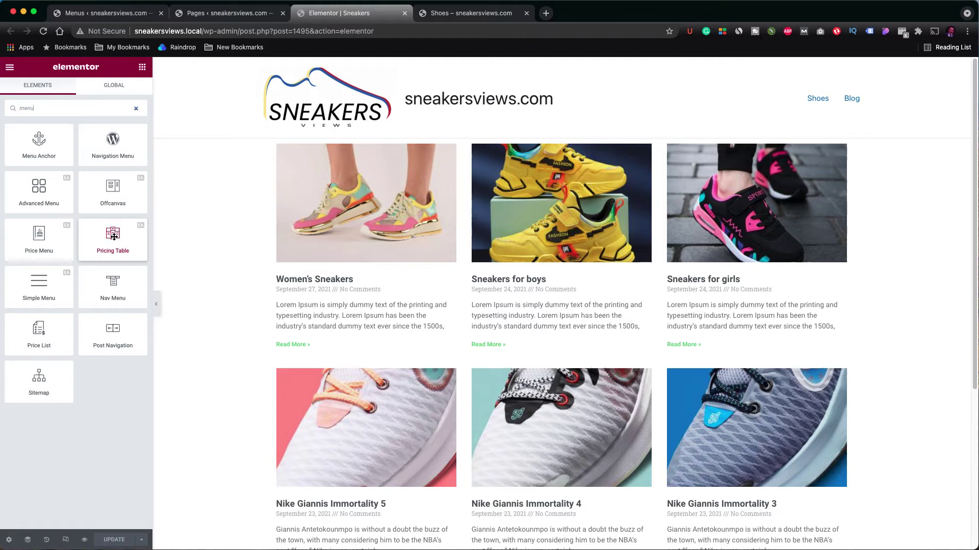
drag(120, 283, 390, 152)
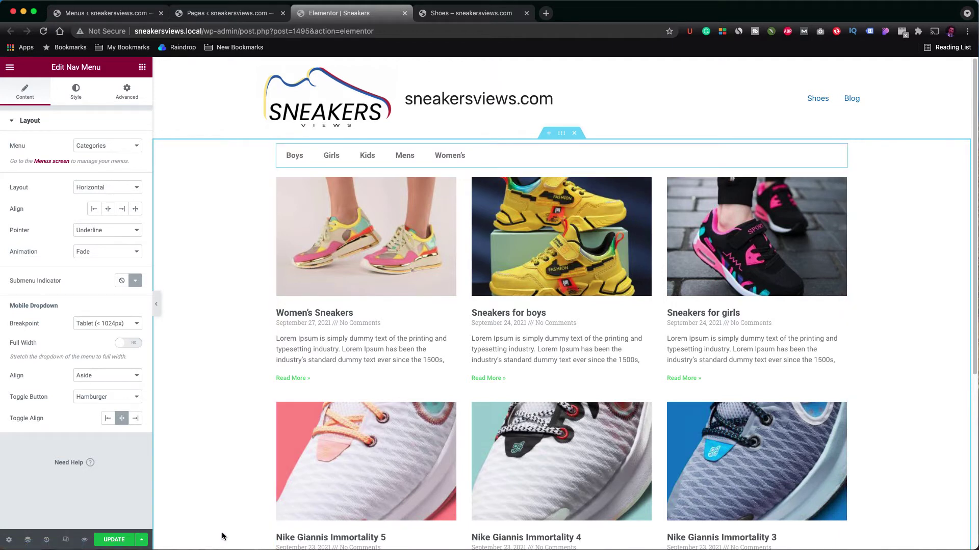
Update the Sneakers page in Elementor and view the live Shoes page
click(126, 542)
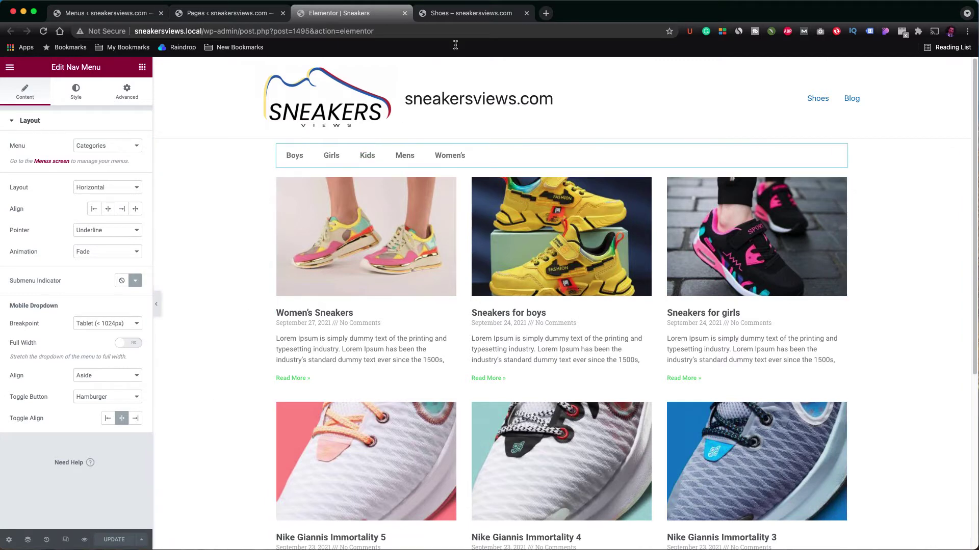
click(466, 14)
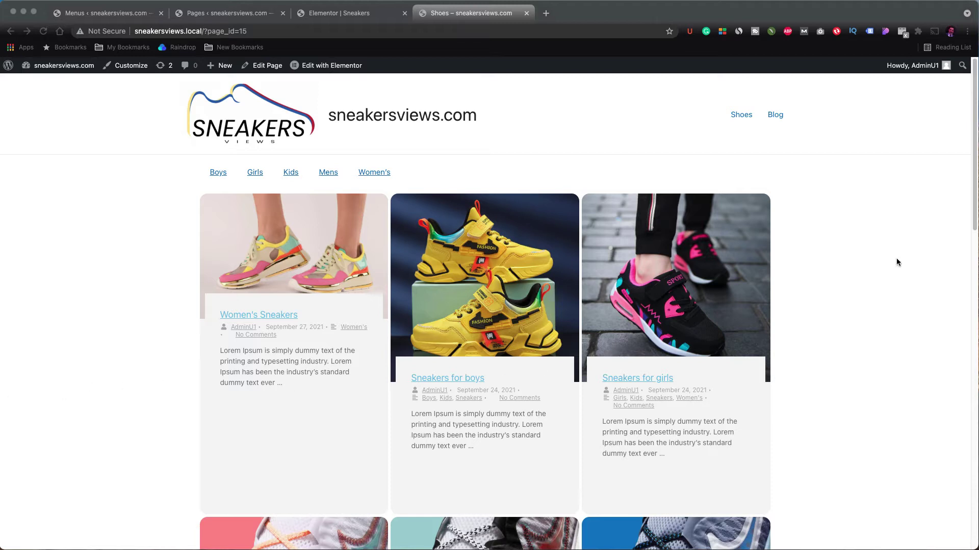
Load Main Menu (Primary Menu) for editing in the menu settings
click(65, 18)
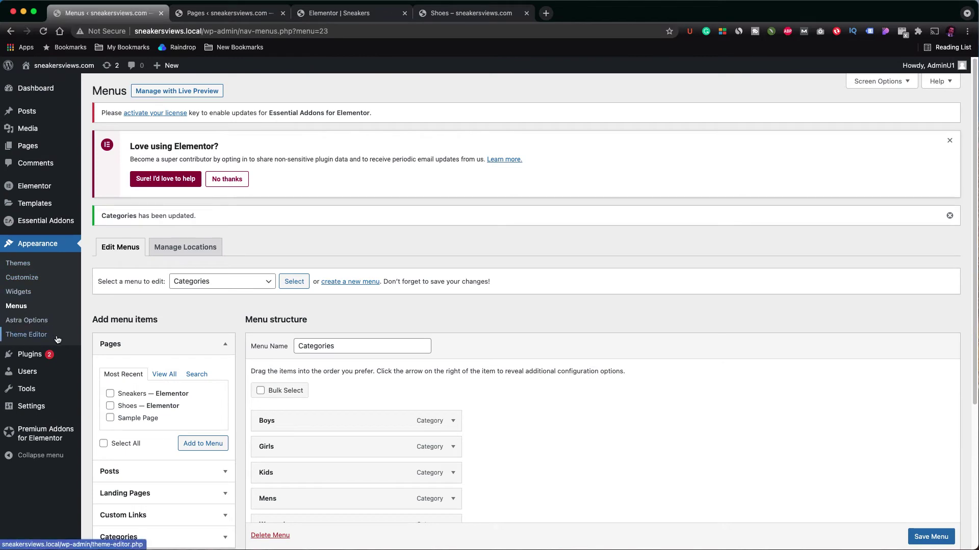
click(214, 282)
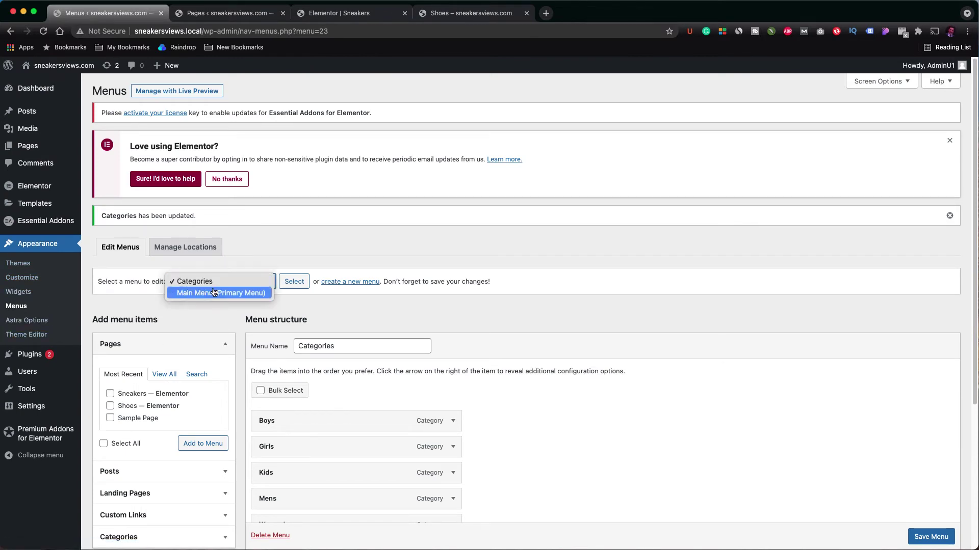
click(259, 294)
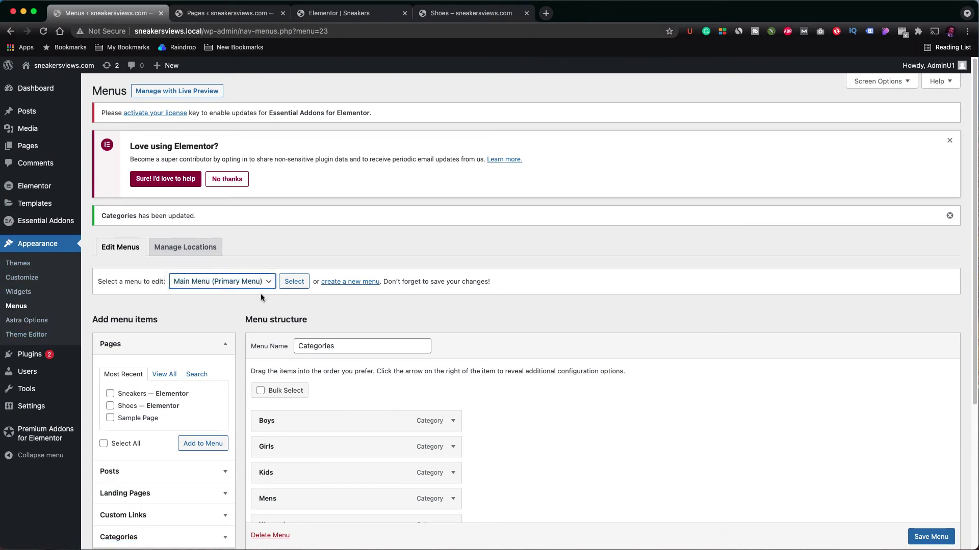
click(295, 283)
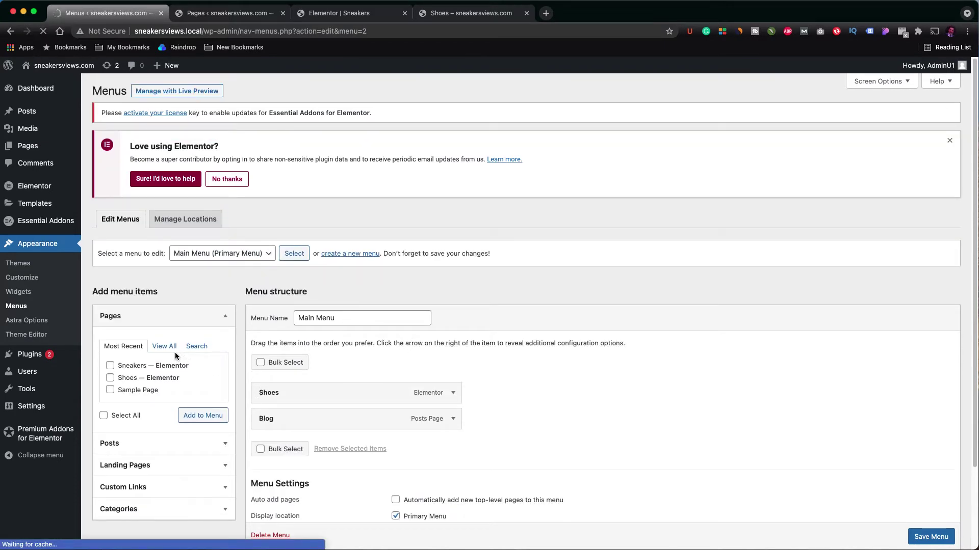
Add the Sneakers page to Main Menu, save it, and return to the live Shoes page
click(168, 367)
click(195, 417)
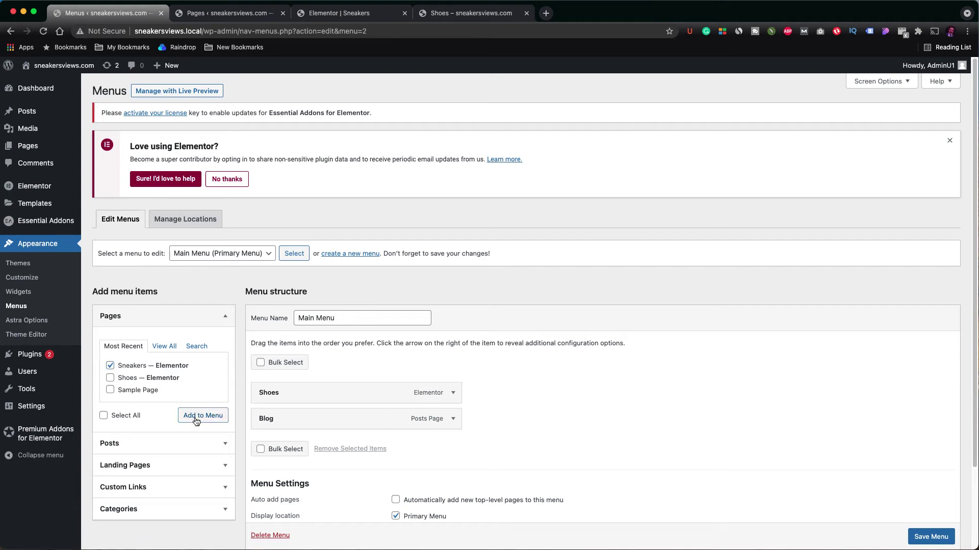
click(942, 543)
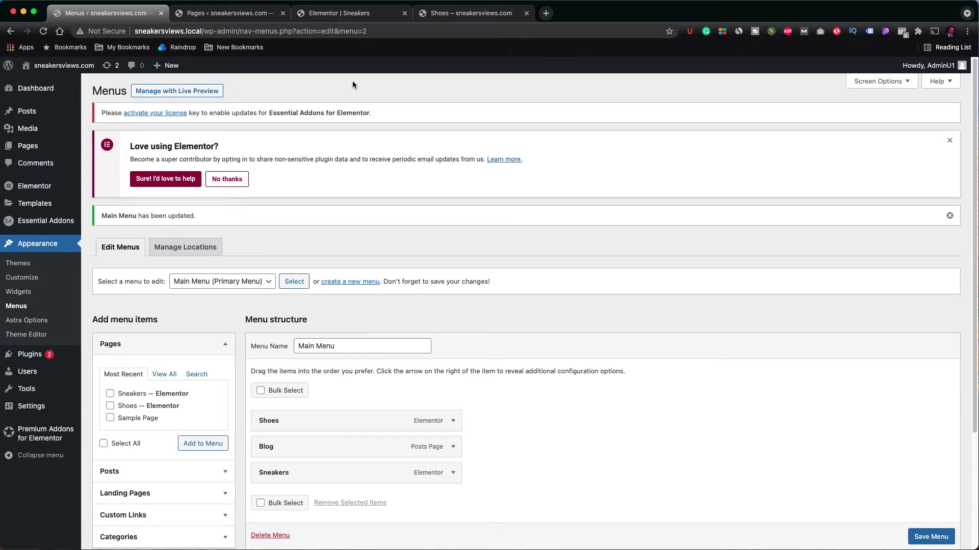
click(472, 13)
Reload the site and browse the Women's category page of posts
right_click(883, 184)
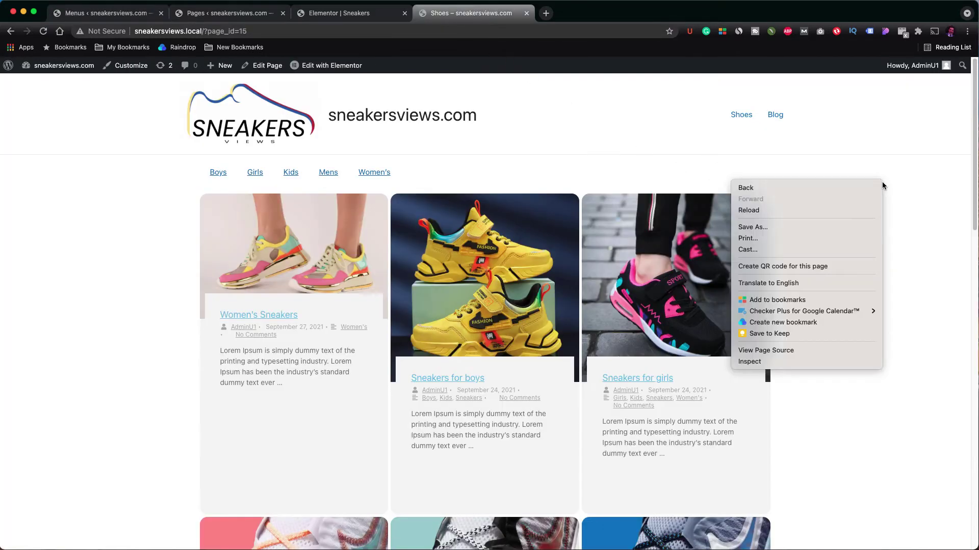
click(850, 213)
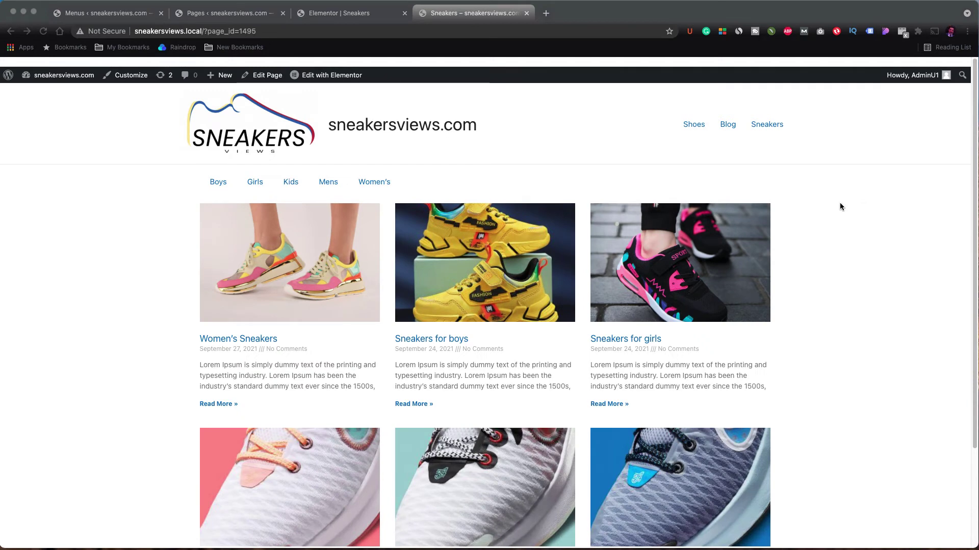
click(387, 183)
scroll(431, 210, down, 10)
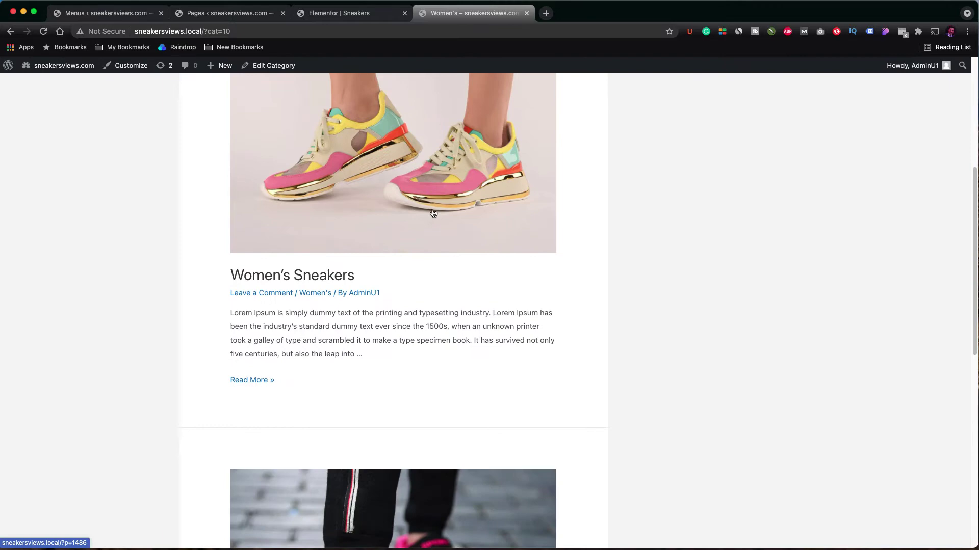
scroll(433, 213, down, 5)
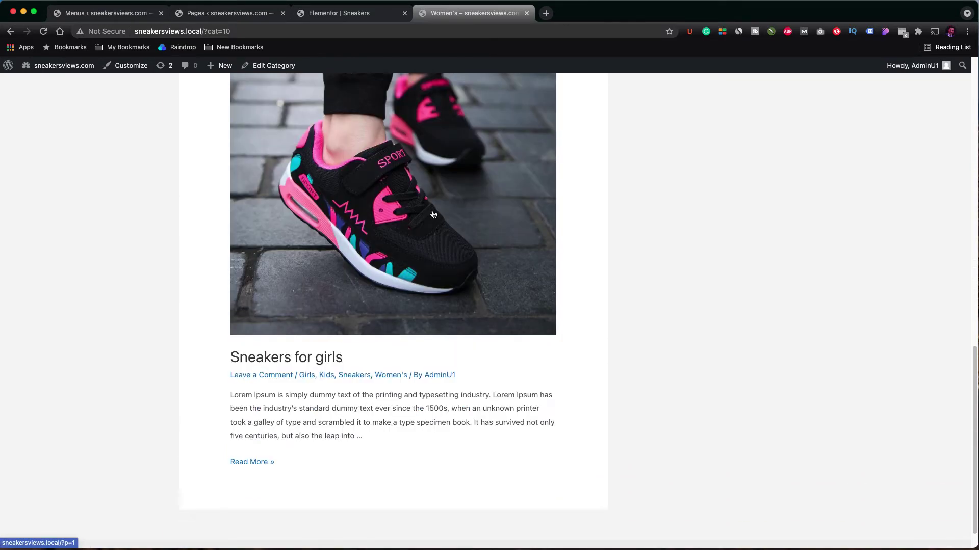
scroll(432, 212, up, 5)
scroll(433, 214, up, 7)
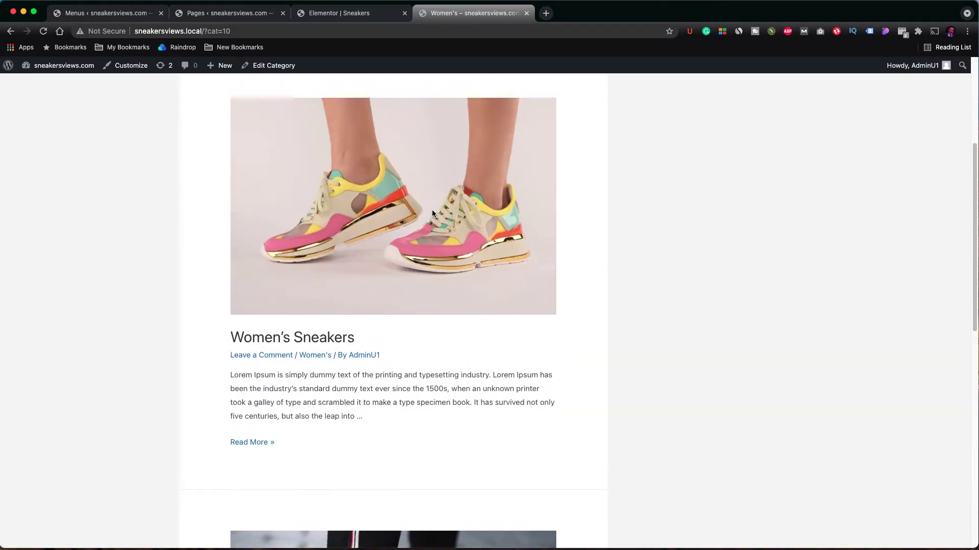
scroll(432, 214, up, 1)
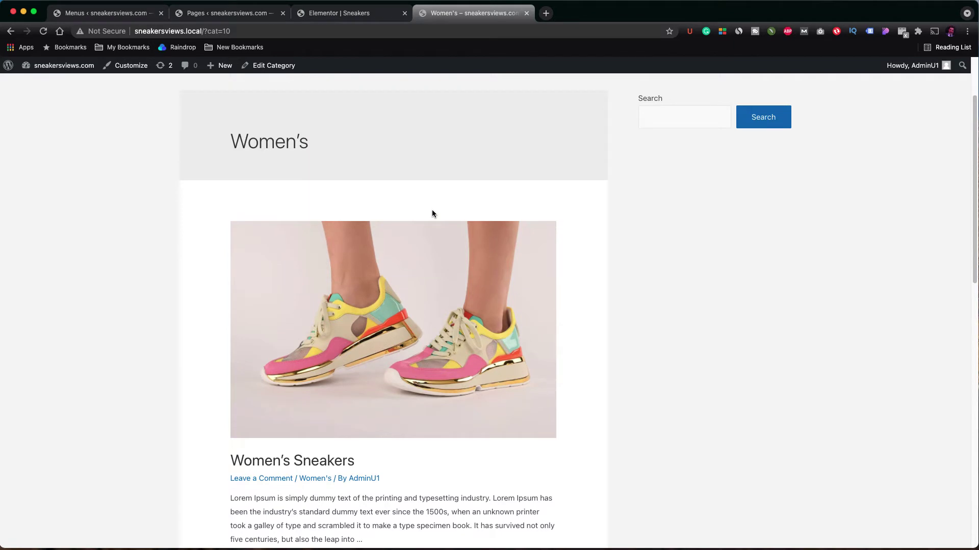
scroll(455, 202, up, 2)
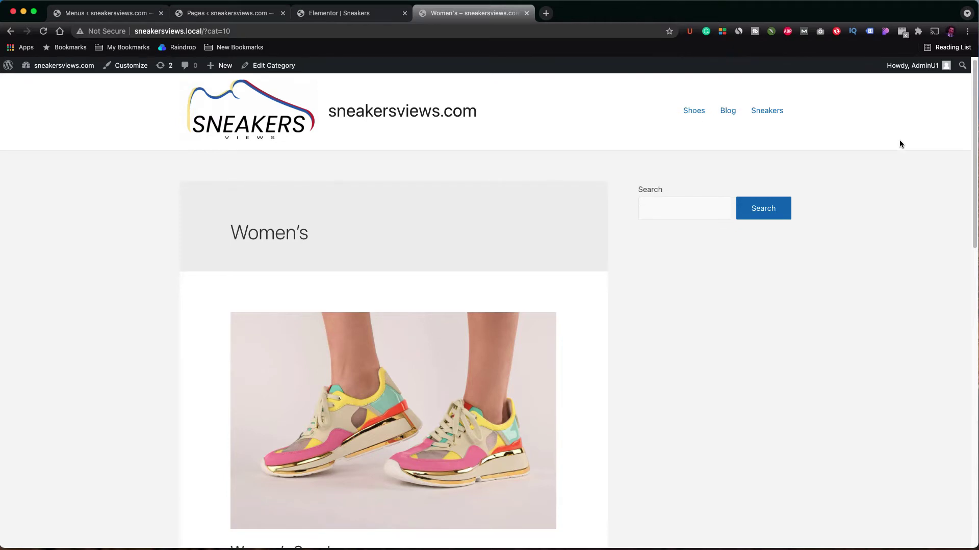
scroll(893, 149, down, 2)
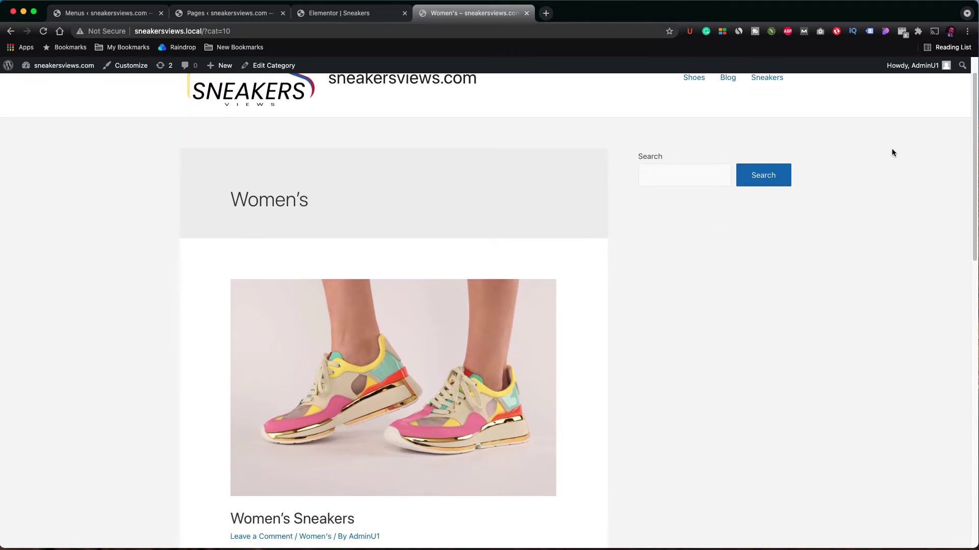
scroll(891, 149, down, 5)
scroll(889, 148, up, 6)
Open Sneakers from the header, view the Boys category page, then return to Sneakers
click(767, 120)
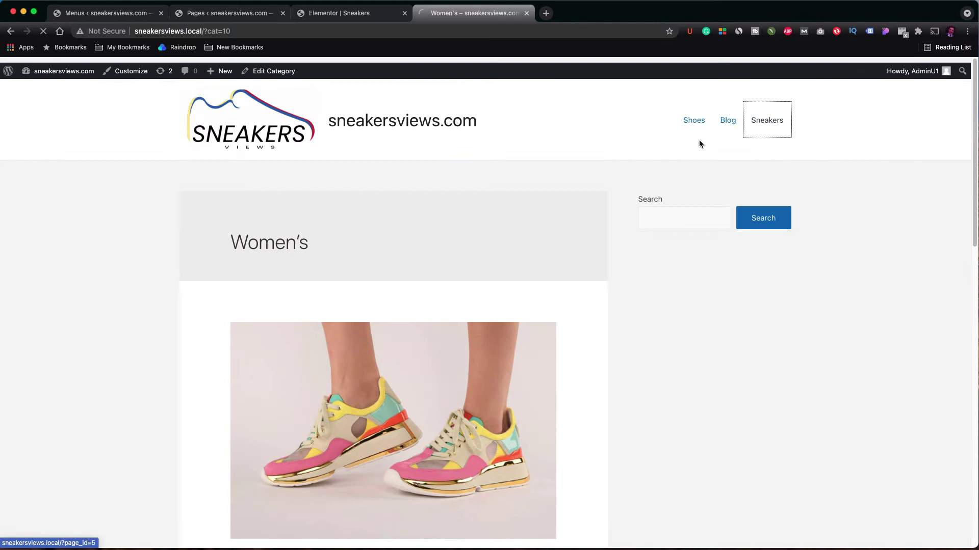
click(223, 183)
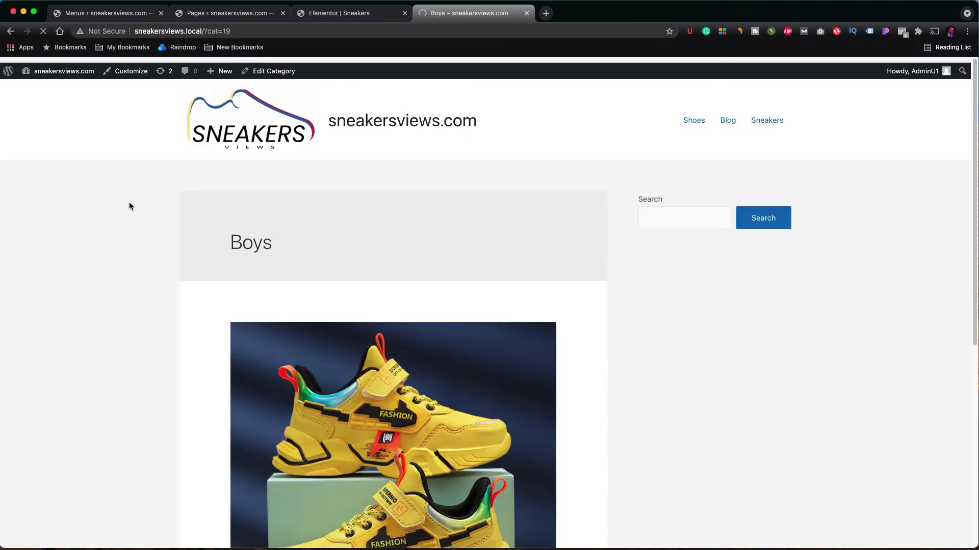
scroll(129, 206, down, 6)
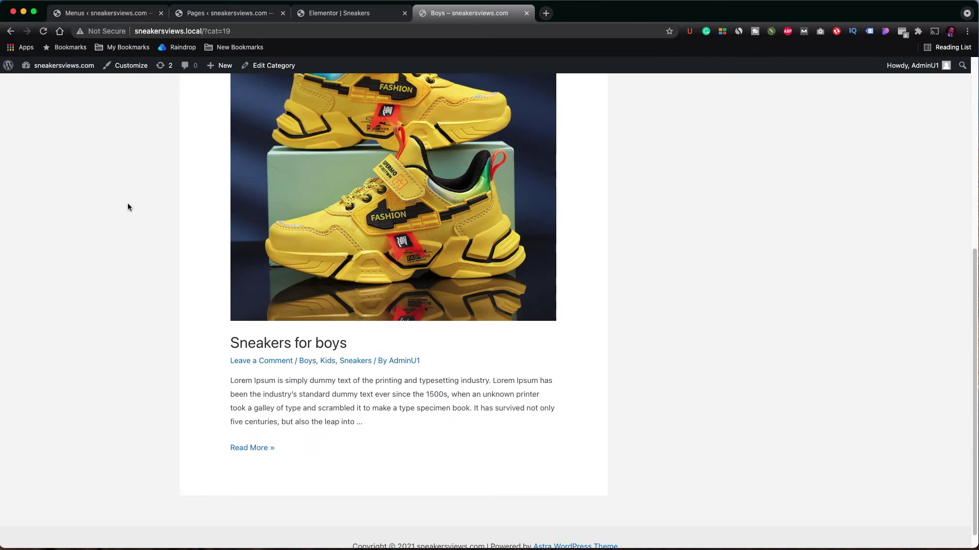
scroll(128, 207, up, 6)
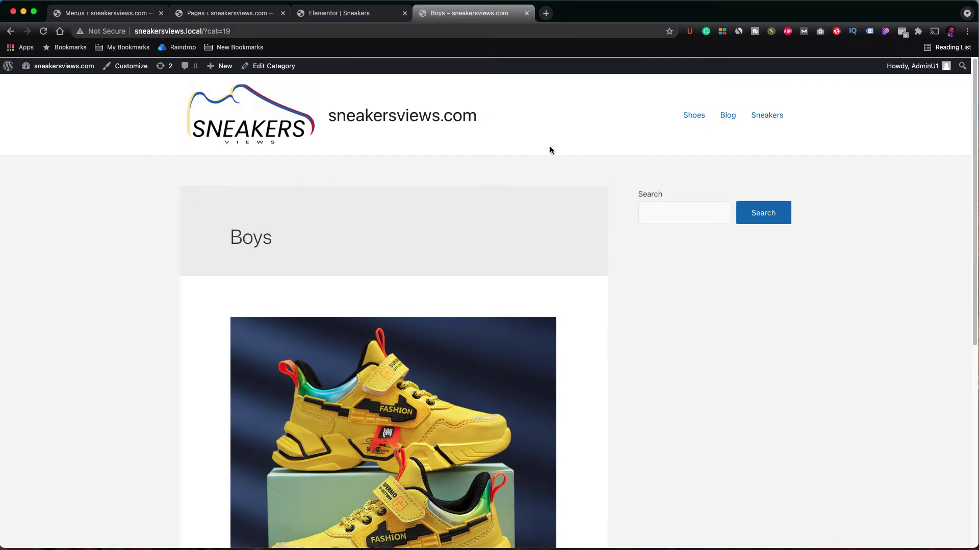
click(780, 118)
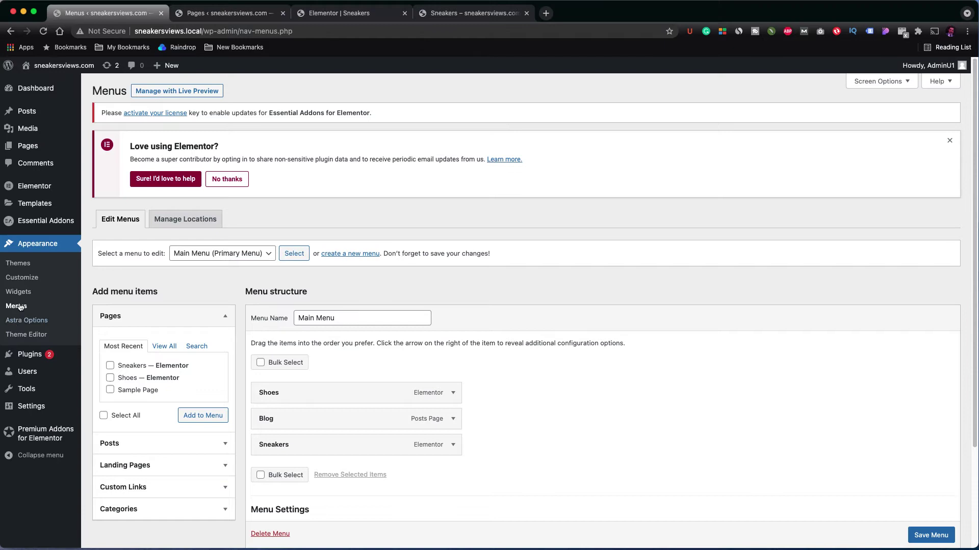
Create an Archive template named 'Default Blog Posts Archive' in the Theme Builder
mouse_move(53, 205)
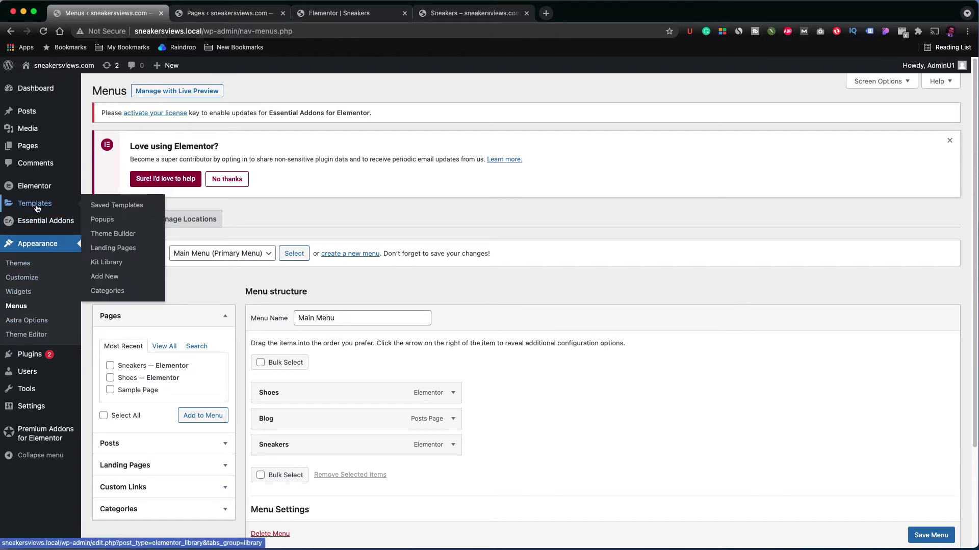
click(130, 235)
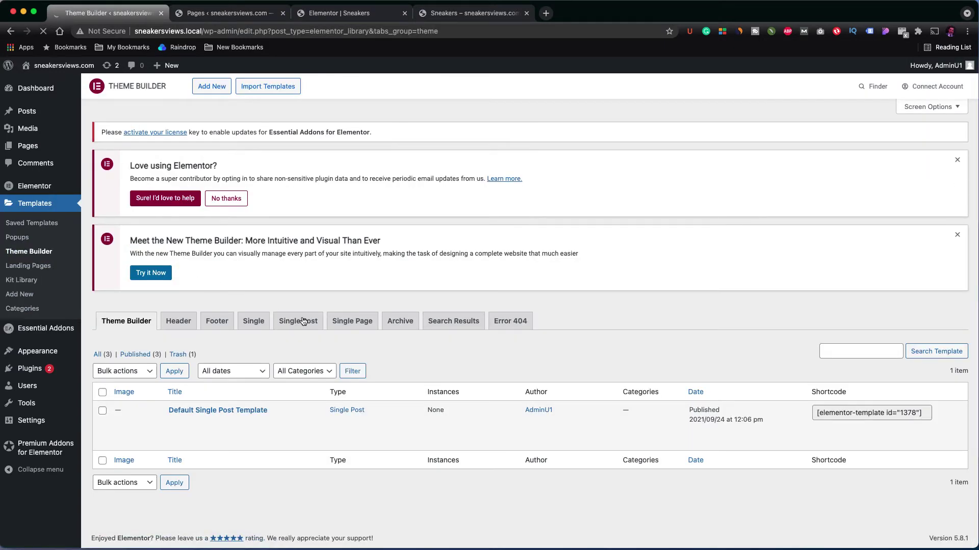
click(403, 325)
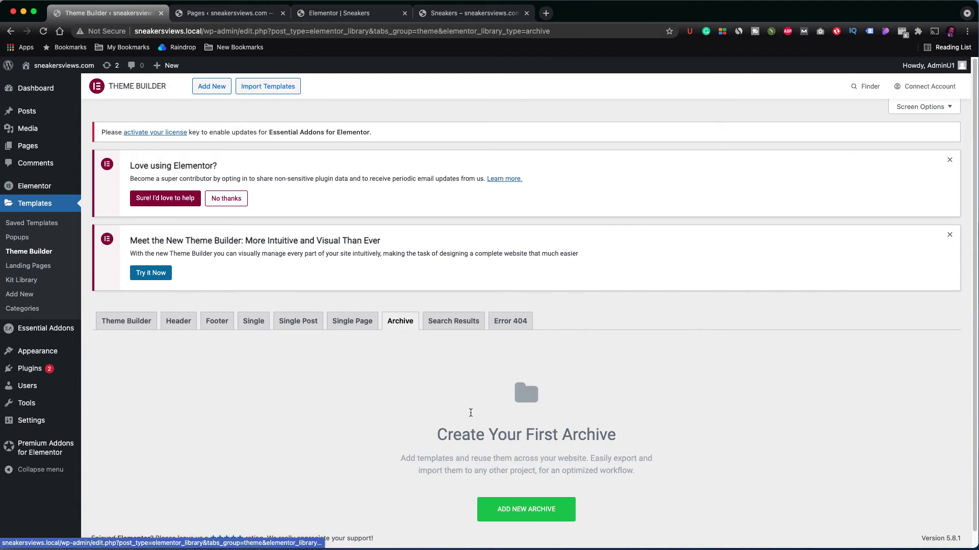
click(534, 515)
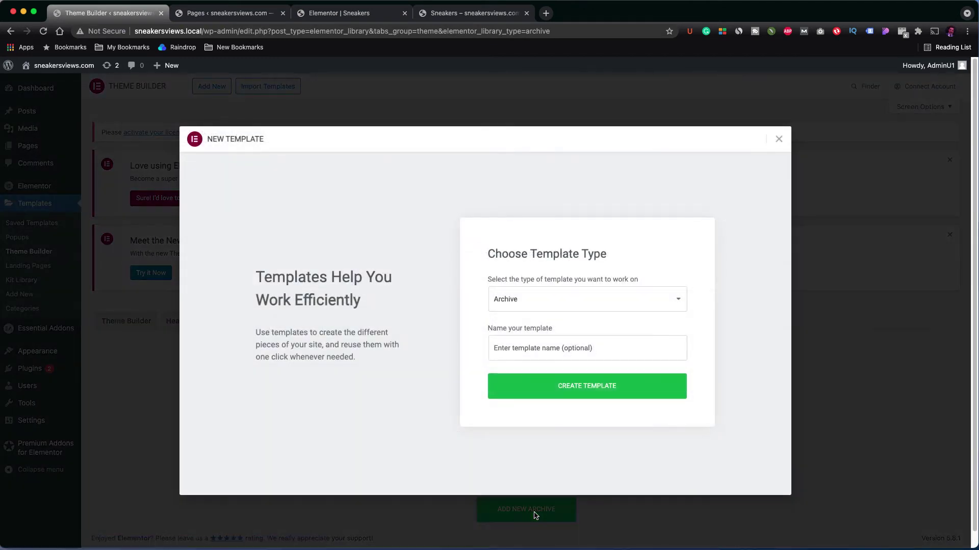
click(512, 349)
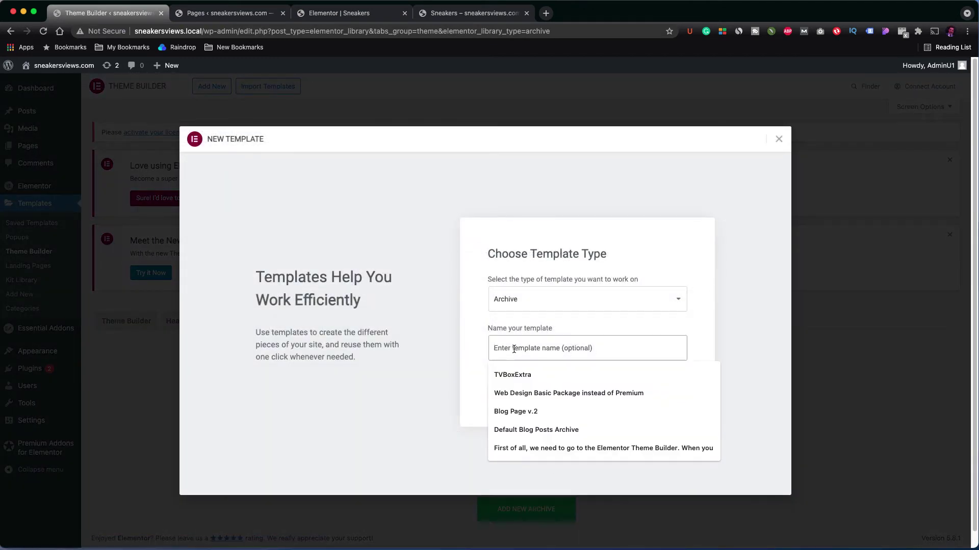
key(Down)
key(Down)
key(Down)
key(Down)
key(Return)
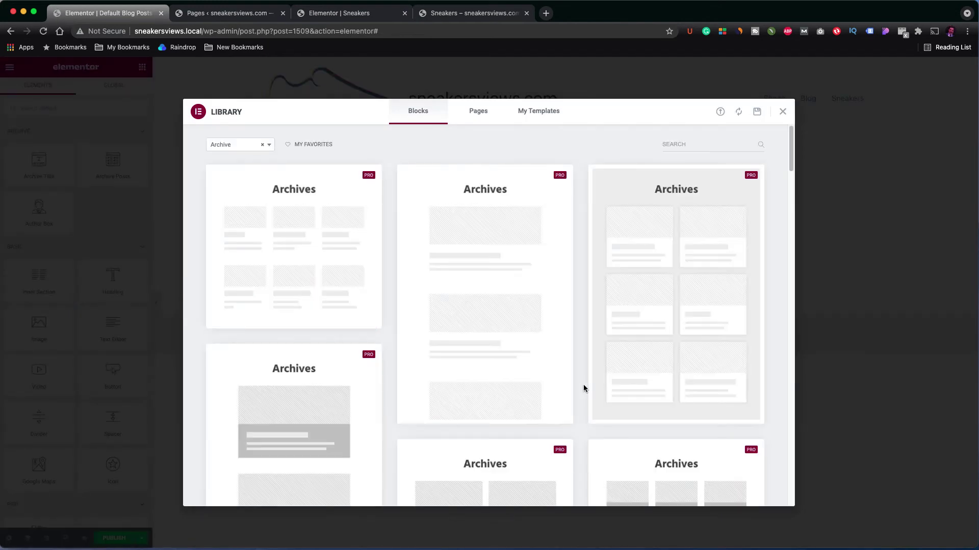
Close the library and add a single-column section with a Nav Menu widget
click(783, 112)
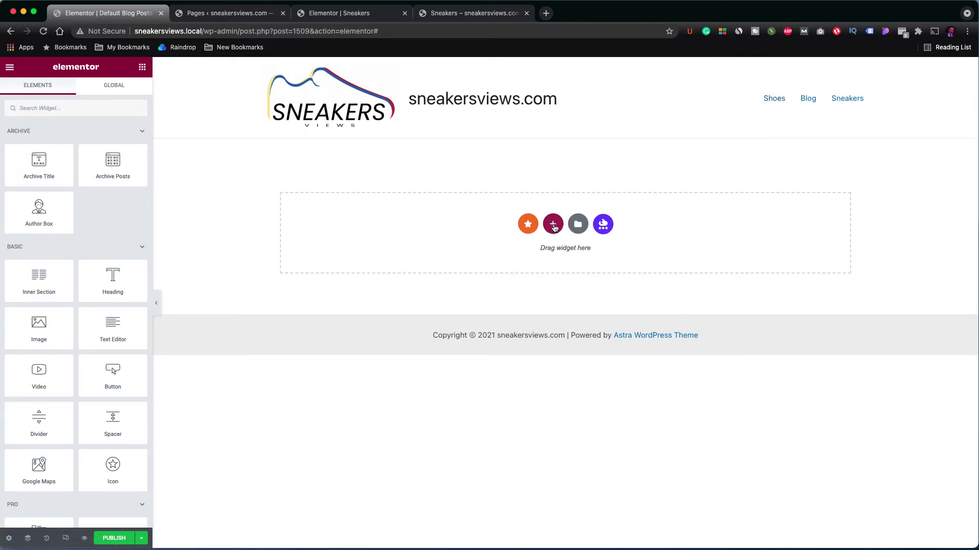
click(554, 226)
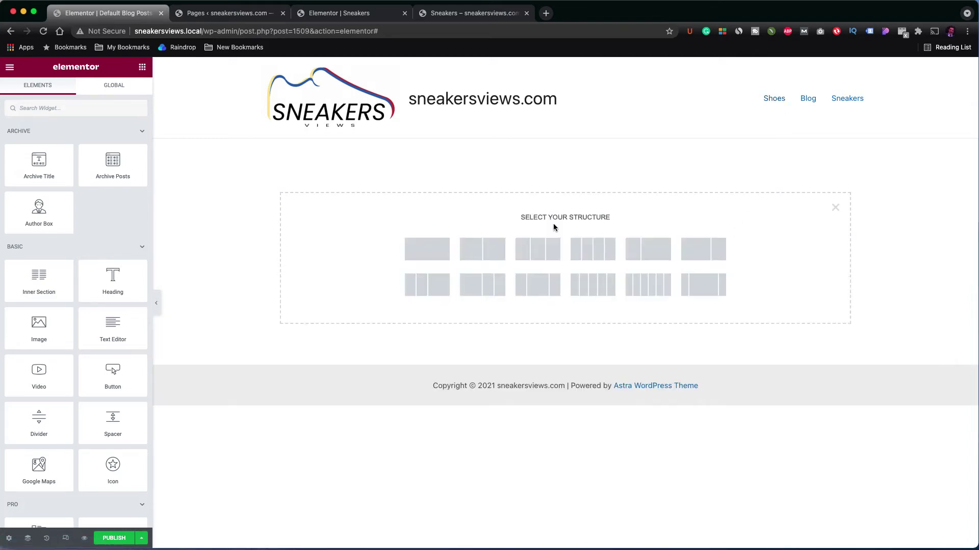
click(434, 256)
click(142, 66)
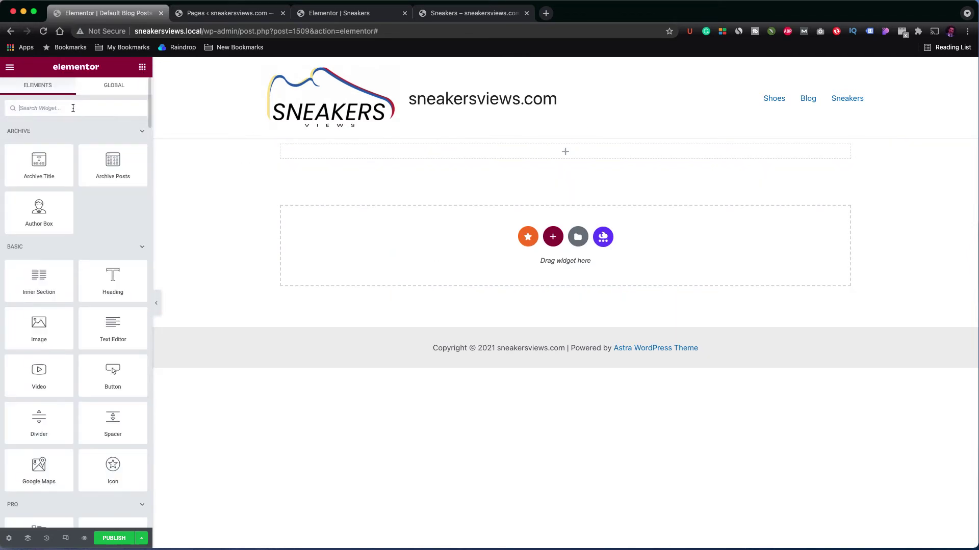
text(menu)
drag(113, 285, 548, 155)
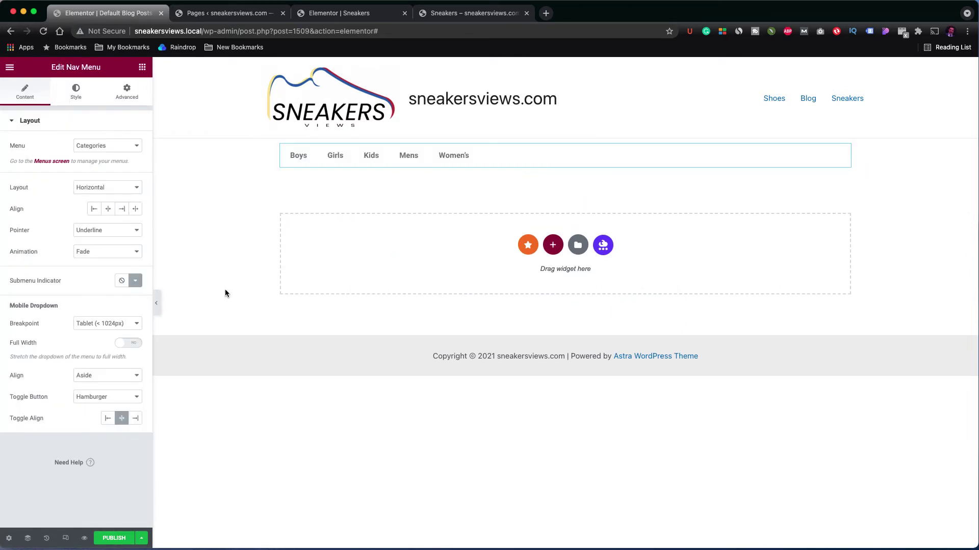
Add a Posts widget grid below the category menu
click(143, 67)
text(pos)
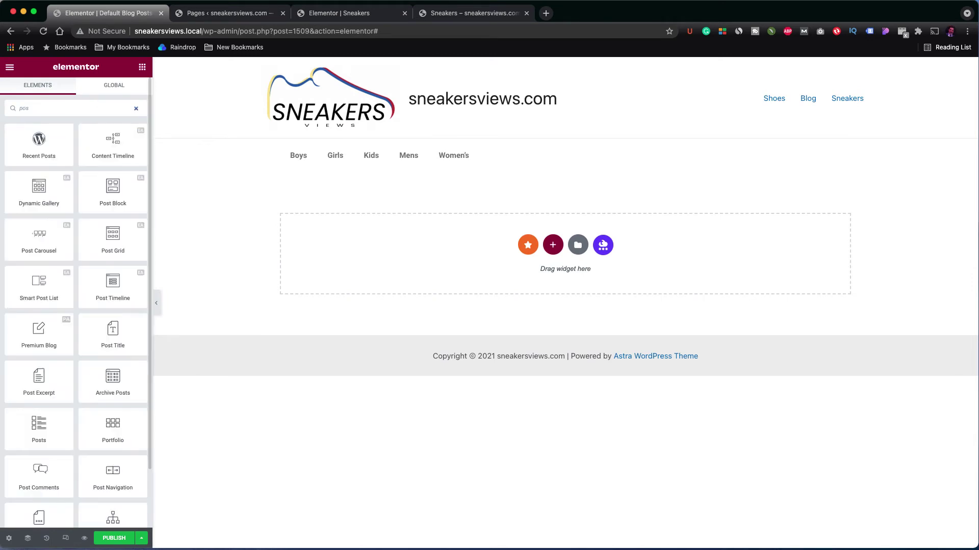
text(ts)
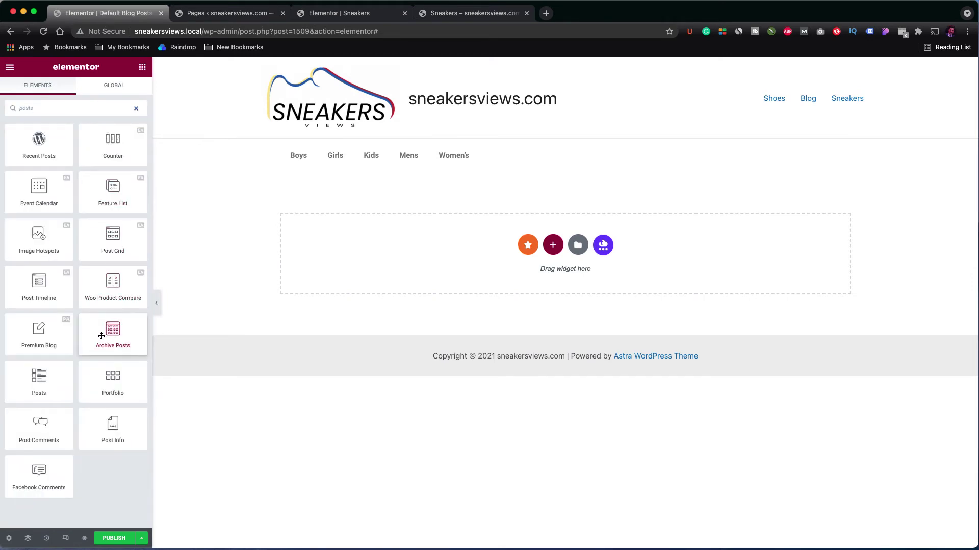
drag(40, 377, 380, 174)
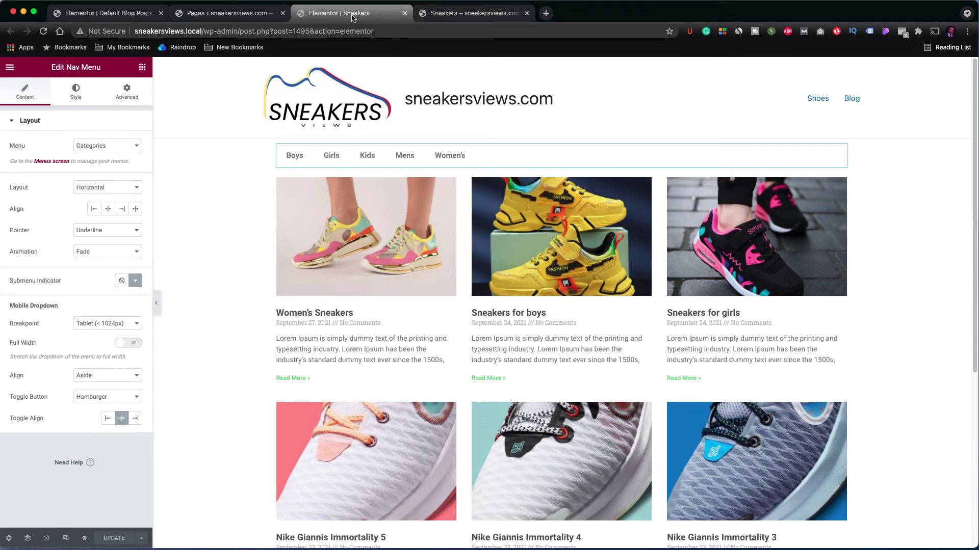
Publish the archive template with an Include / All Archives display condition
key(super+1)
click(118, 539)
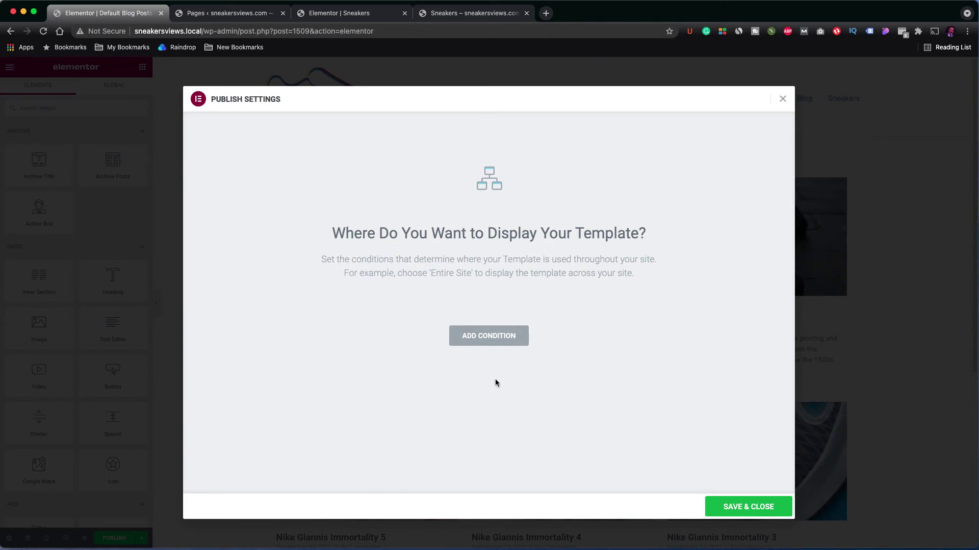
click(496, 343)
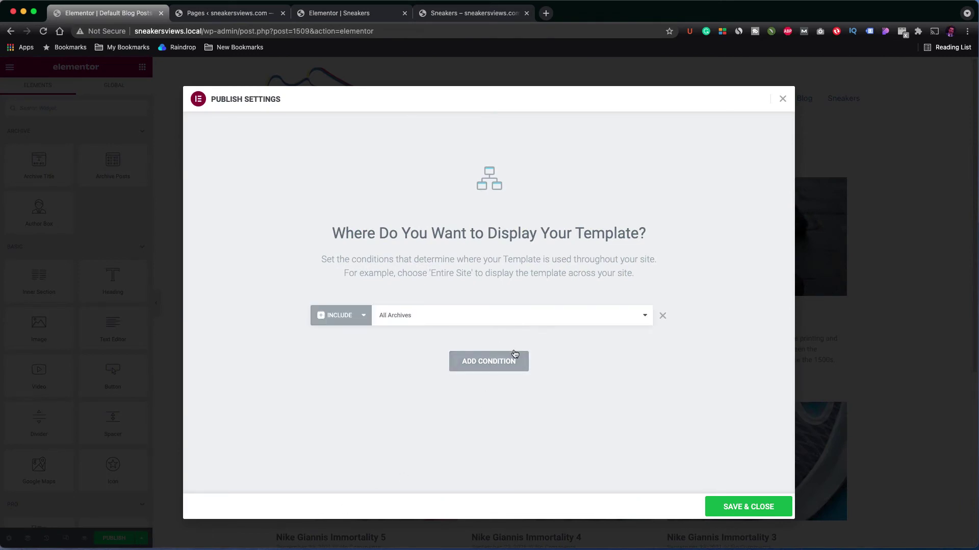
click(736, 508)
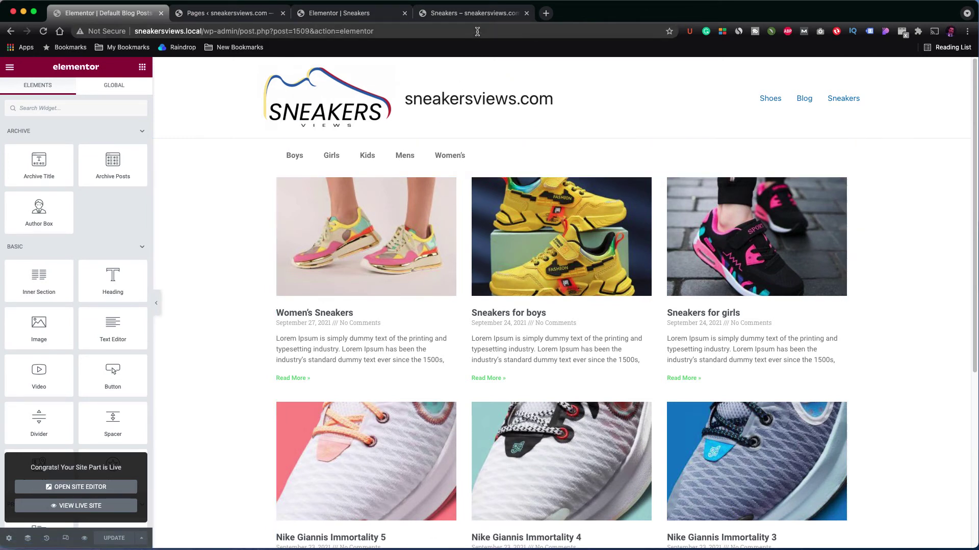
Reload the live Sneakers page to pick up the new template
click(479, 16)
right_click(873, 132)
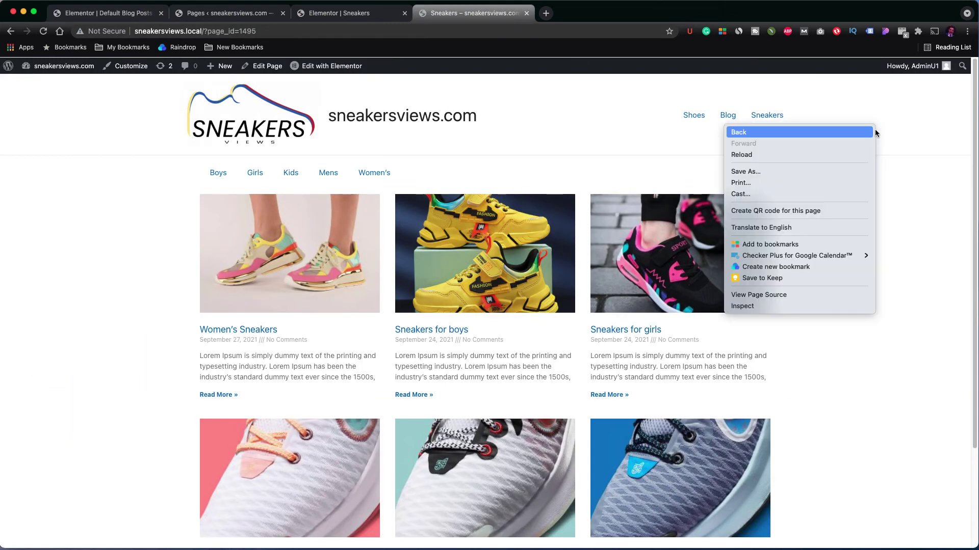
click(860, 151)
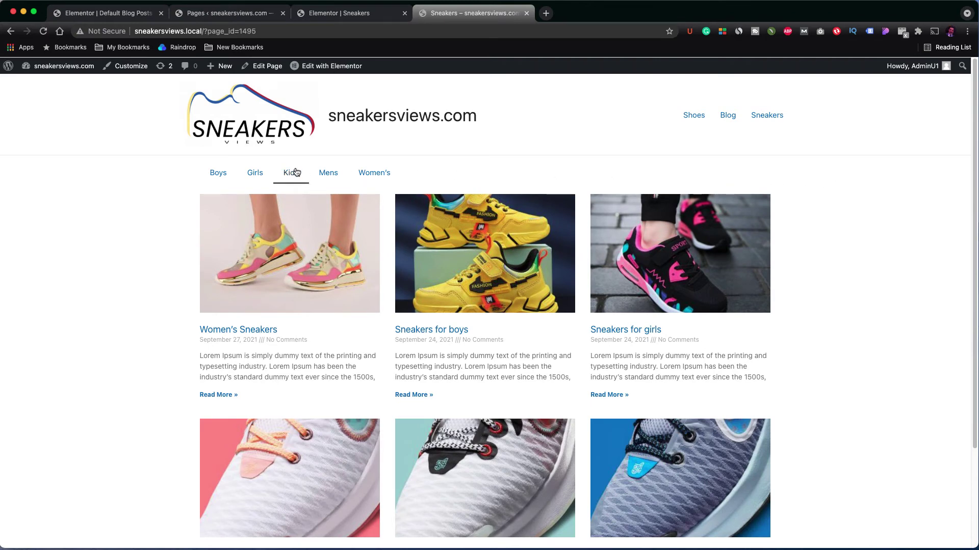
Check the Women's and Mens category pages for the category menu and posts grid
click(373, 175)
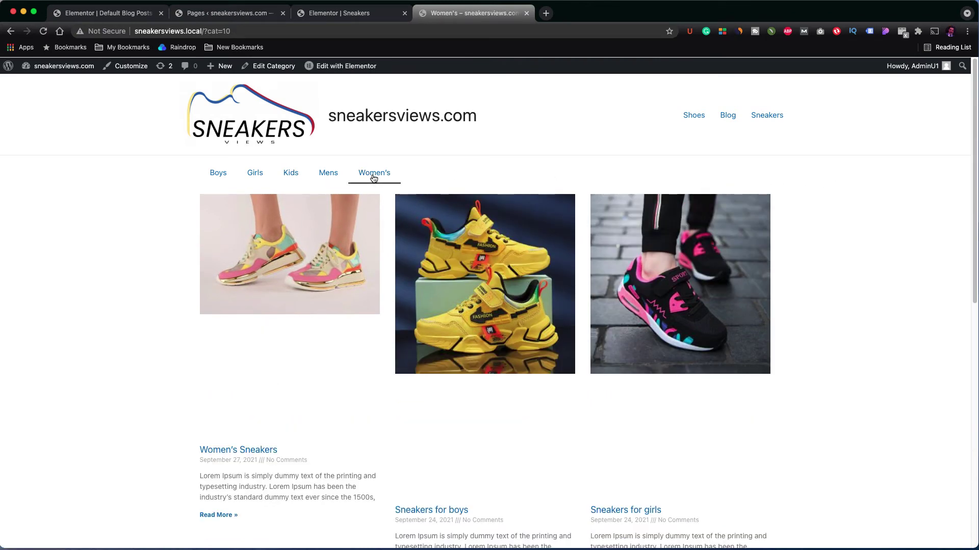
scroll(535, 229, down, 2)
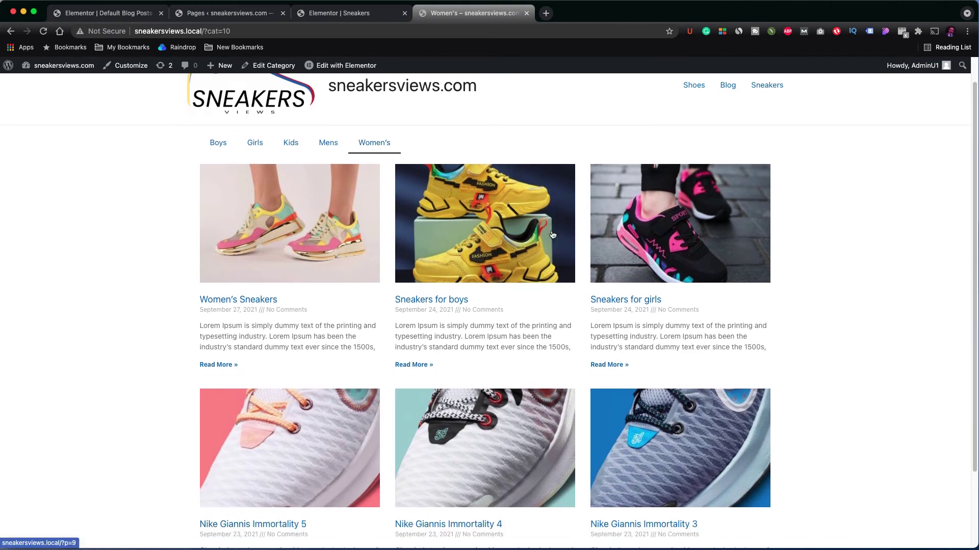
scroll(408, 194, up, 1)
click(332, 159)
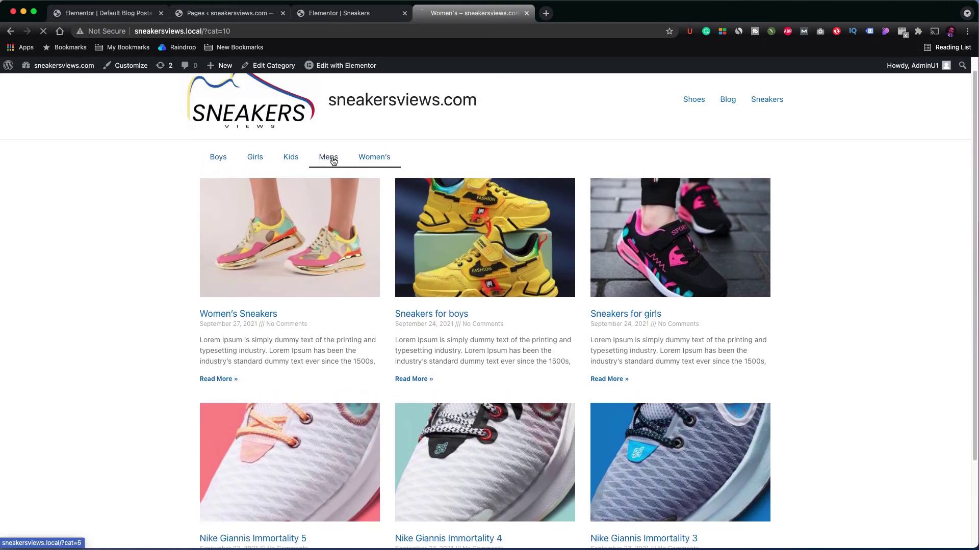
scroll(656, 235, down, 3)
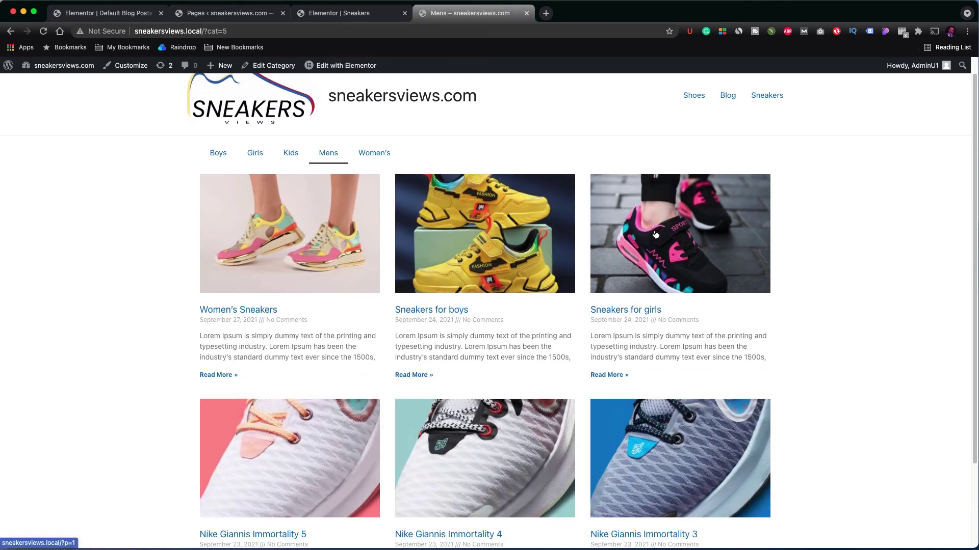
scroll(655, 234, up, 1)
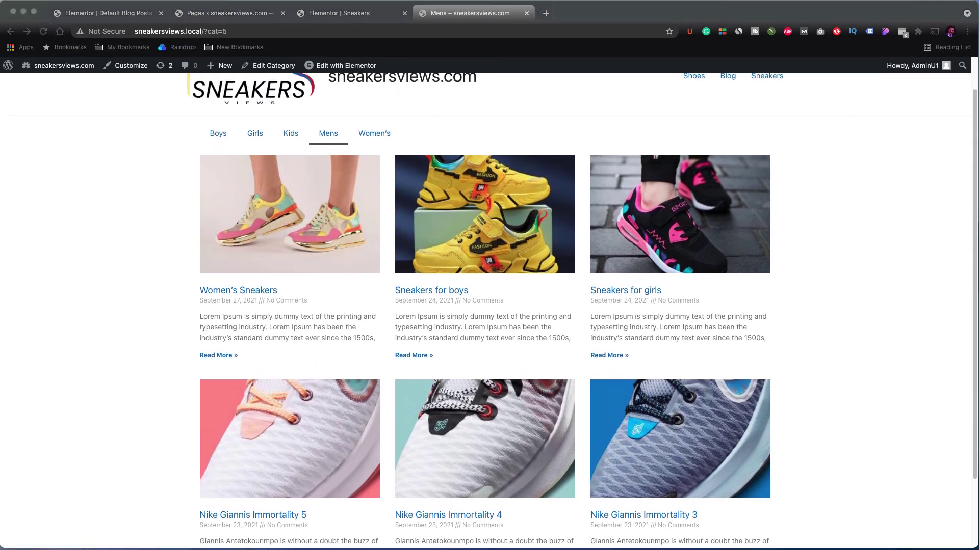
Switch the posts grid Query Source from Posts to Current Query and update the template
click(123, 18)
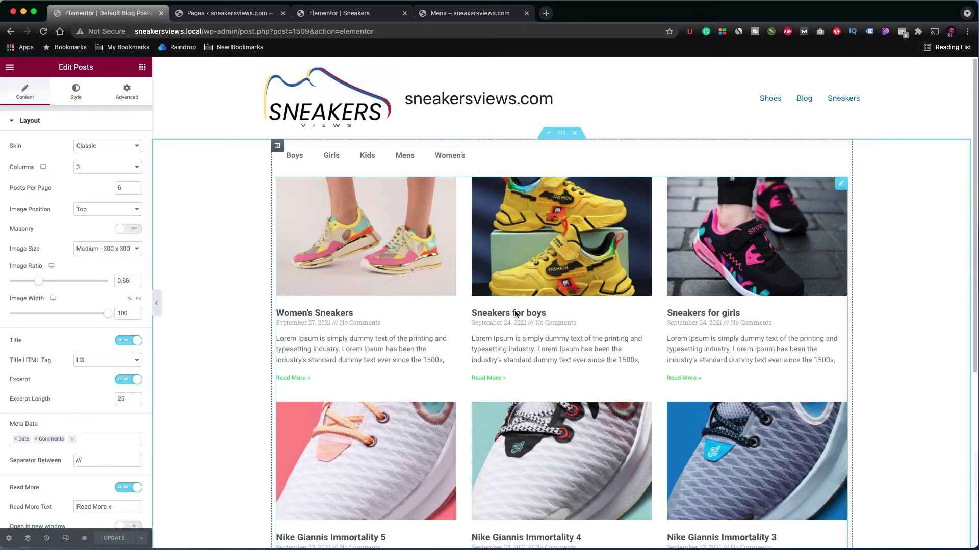
click(13, 122)
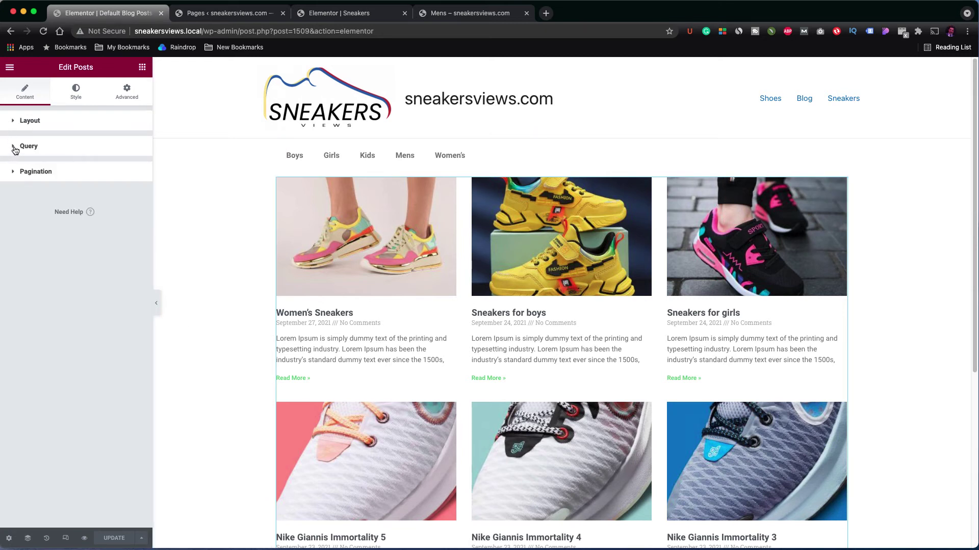
click(14, 149)
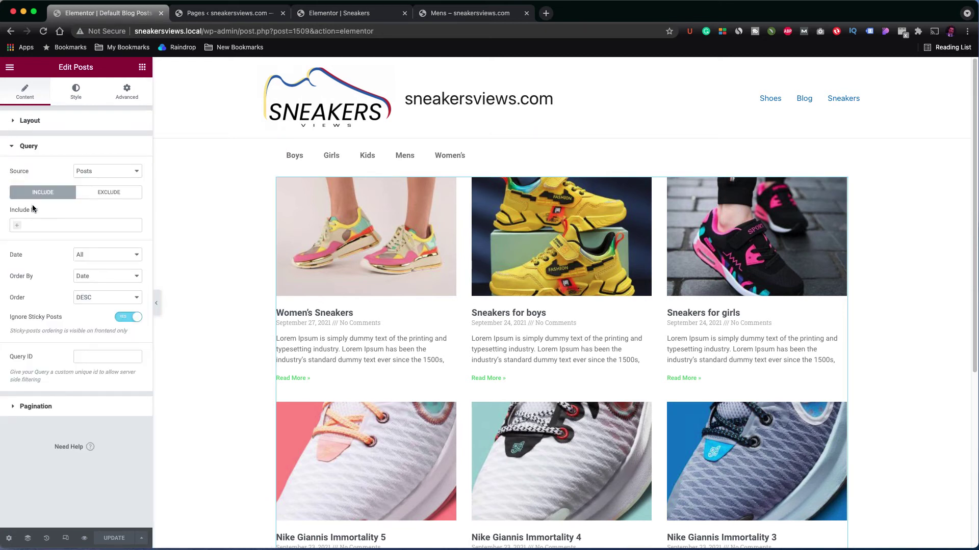
click(95, 176)
click(93, 213)
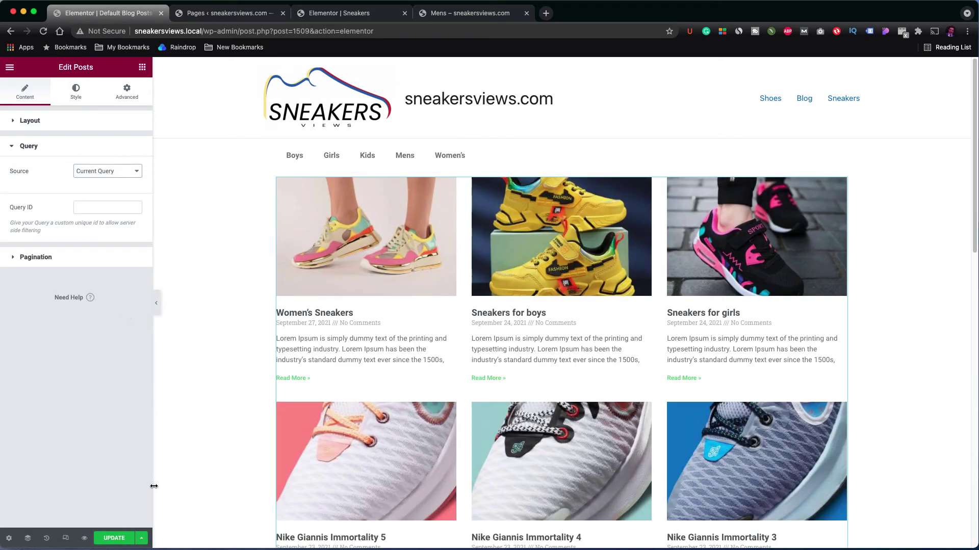
click(116, 539)
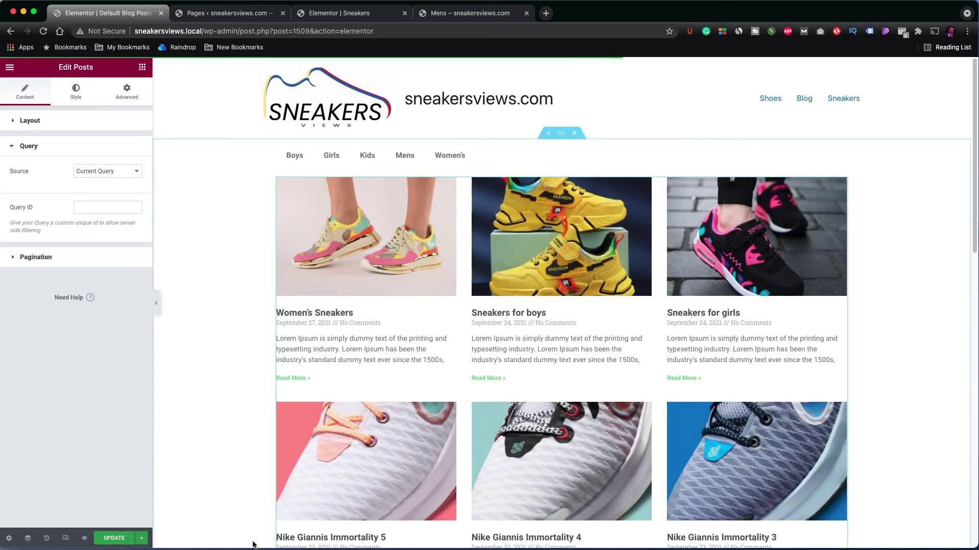
Reload the live Mens category page
click(509, 16)
right_click(927, 198)
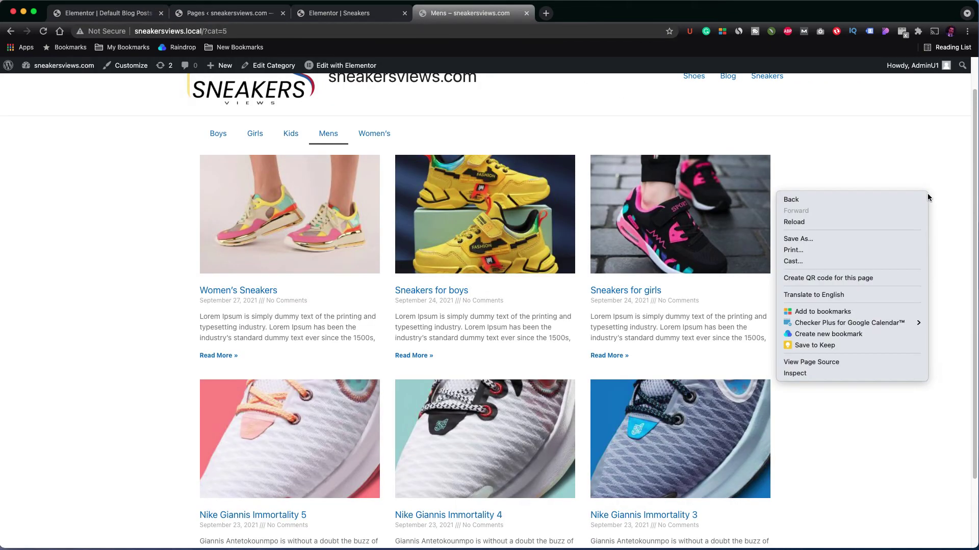
click(900, 227)
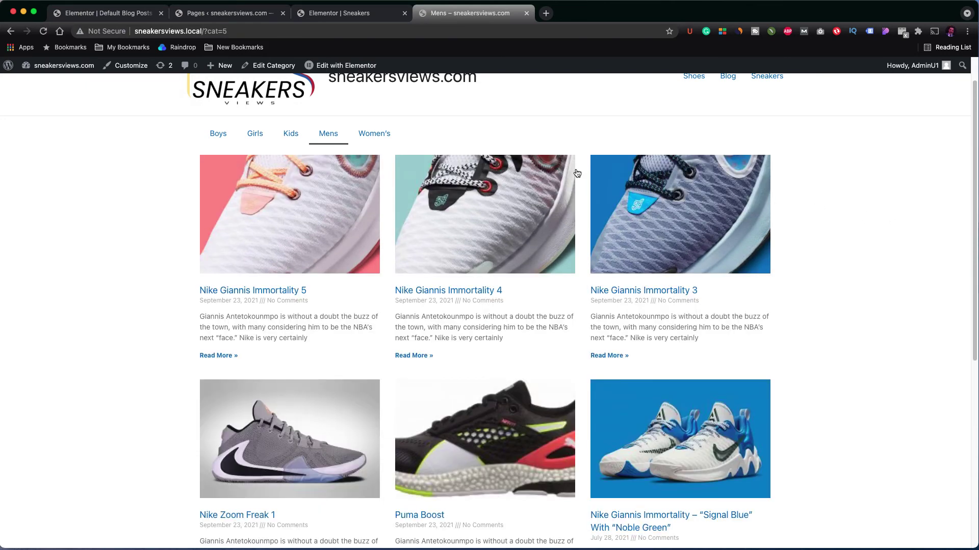
Confirm the Women's, Kids, Girls and Mens tabs each show only their own posts
click(368, 134)
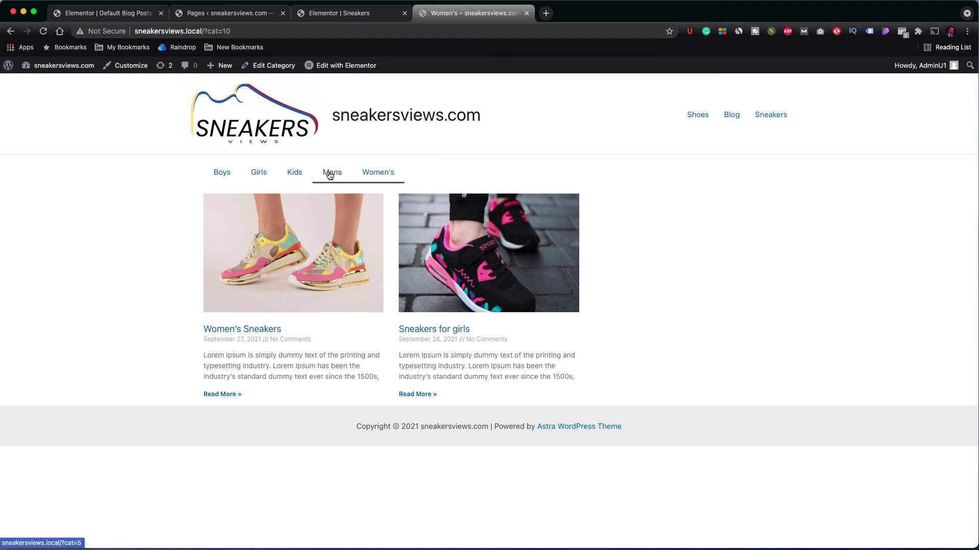
click(293, 174)
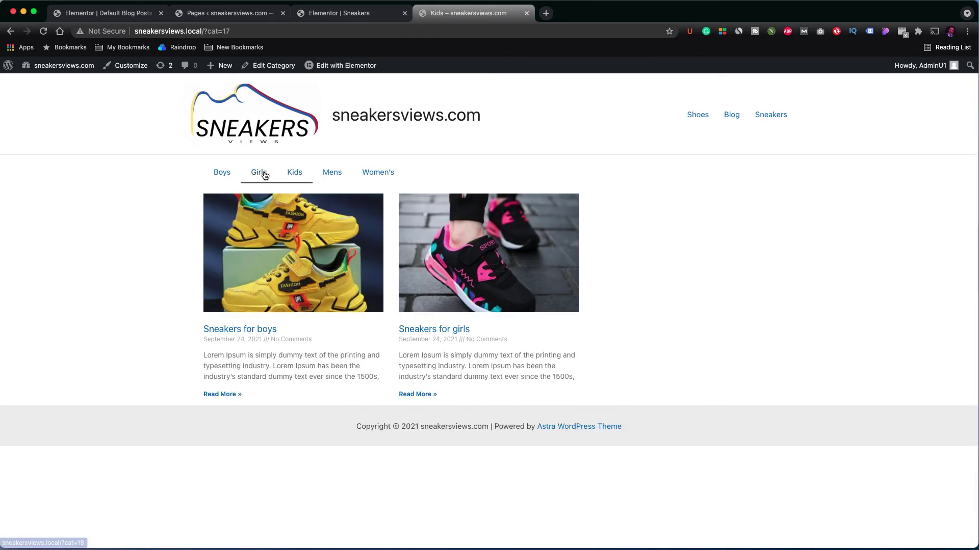
click(265, 176)
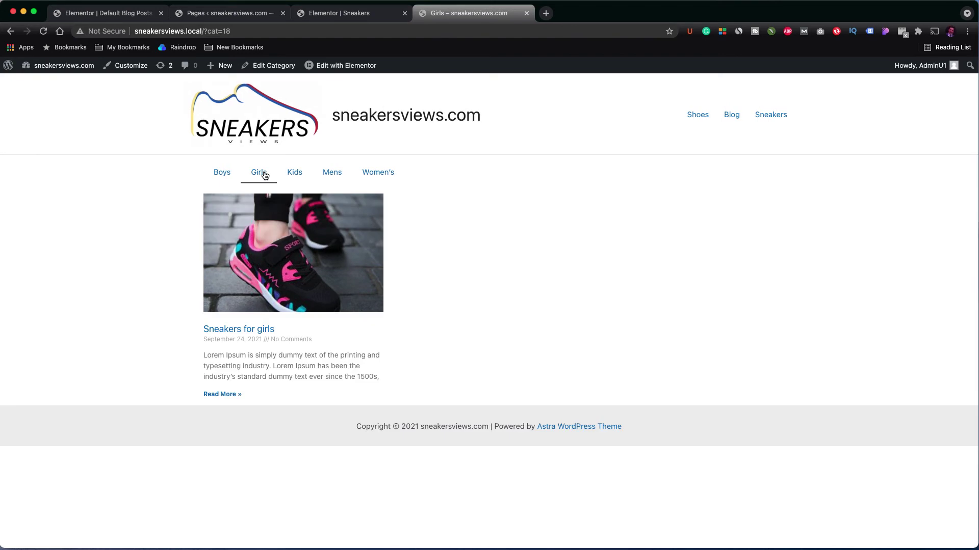
click(331, 176)
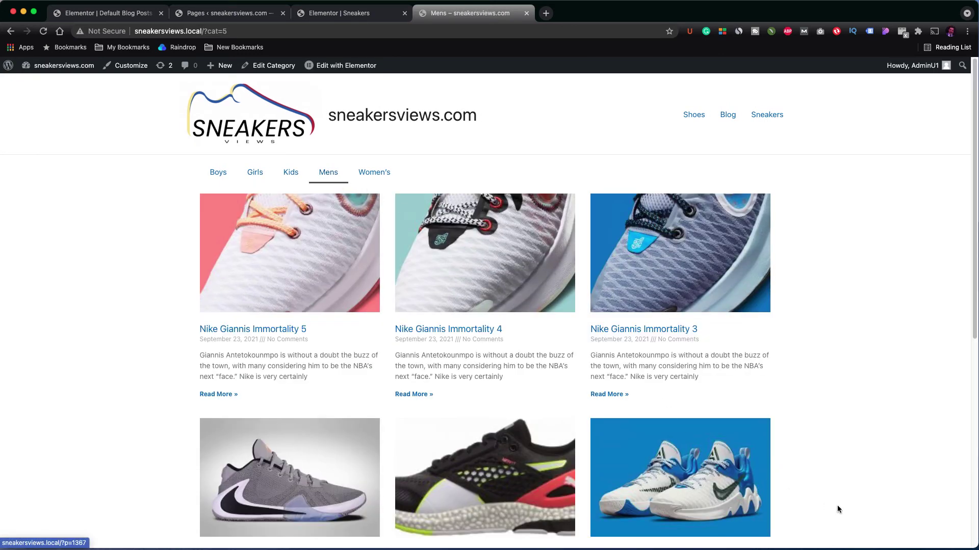
scroll(867, 474, down, 2)
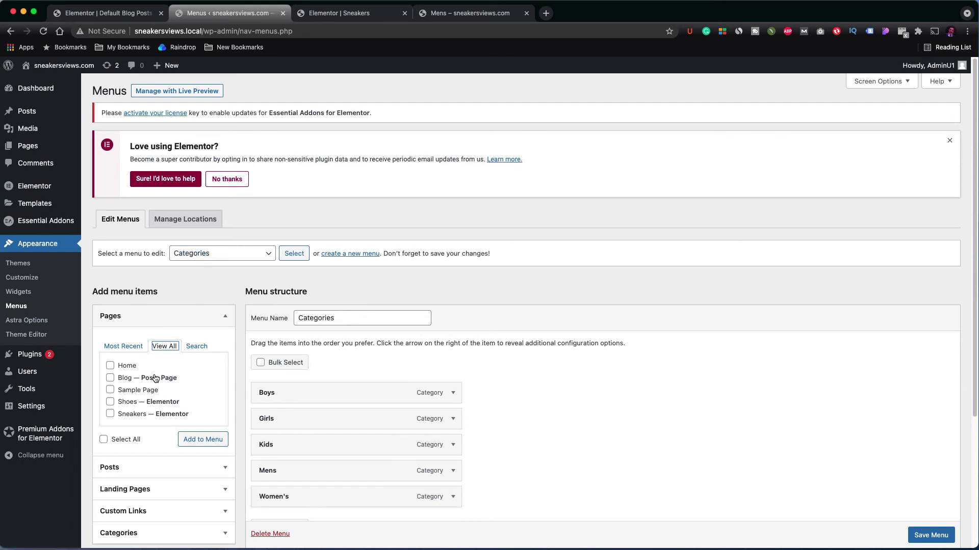
Add the Blog page to the Categories menu and move it to the top
scroll(203, 439, down, 1)
click(128, 363)
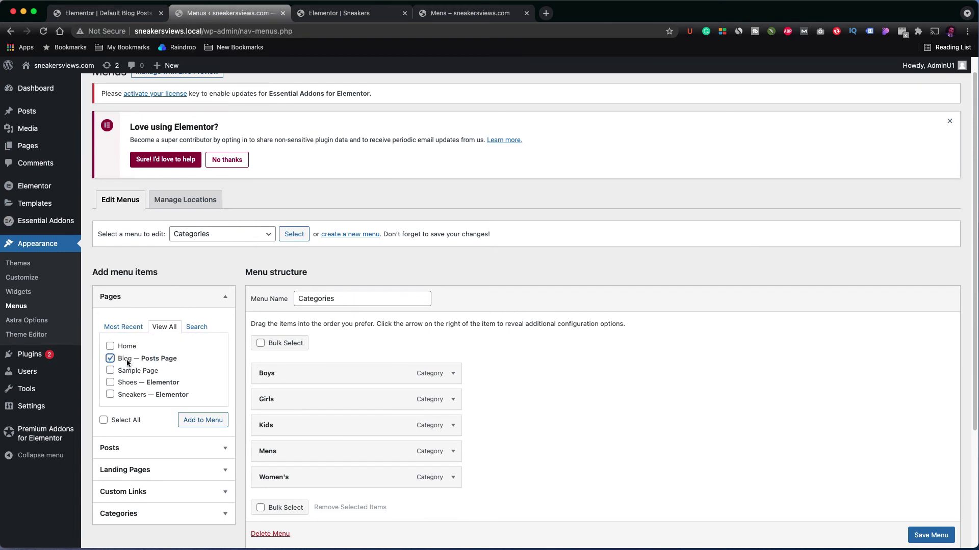
click(203, 420)
drag(323, 501, 323, 370)
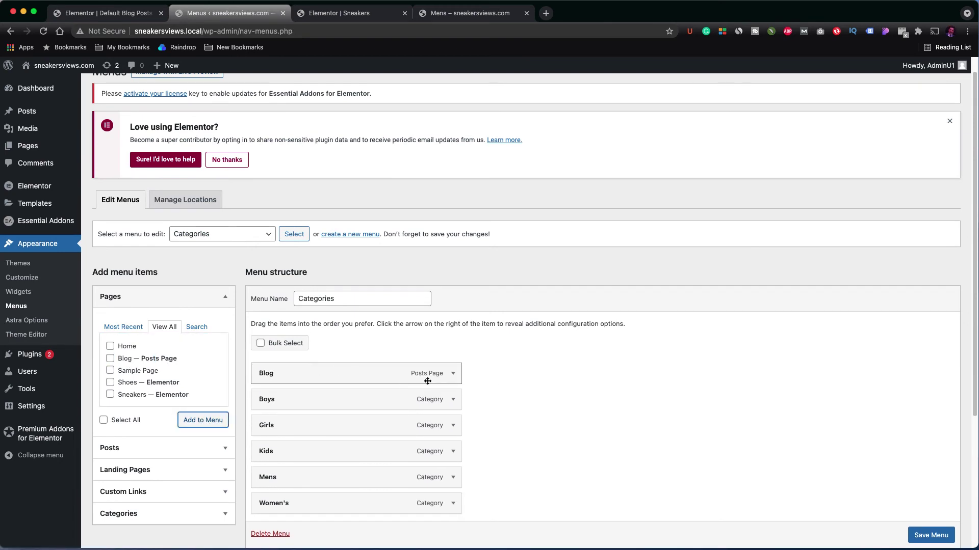
Rename the Blog item's Navigation Label to All and save the menu
click(452, 374)
click(273, 409)
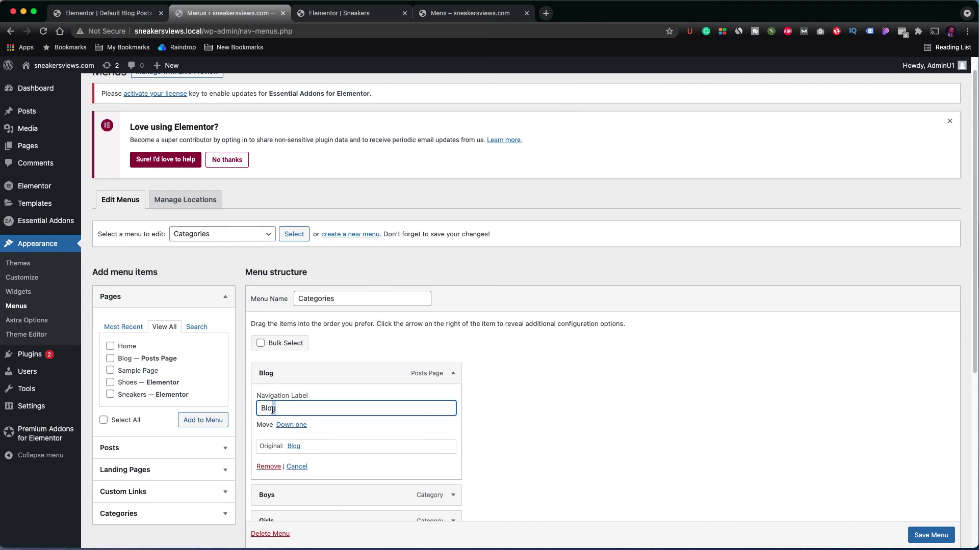
drag(273, 409, 251, 411)
text(All)
click(502, 463)
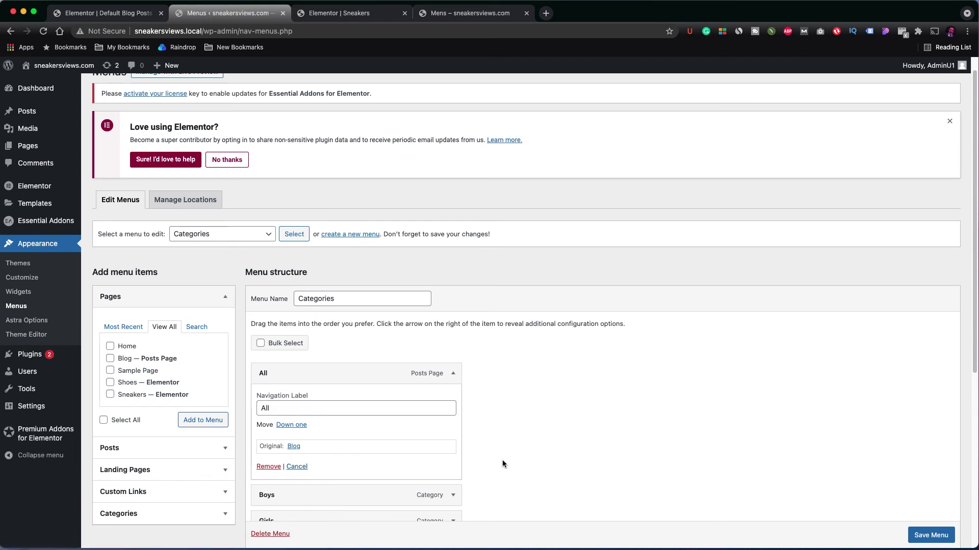
click(921, 540)
scroll(921, 542, down, 1)
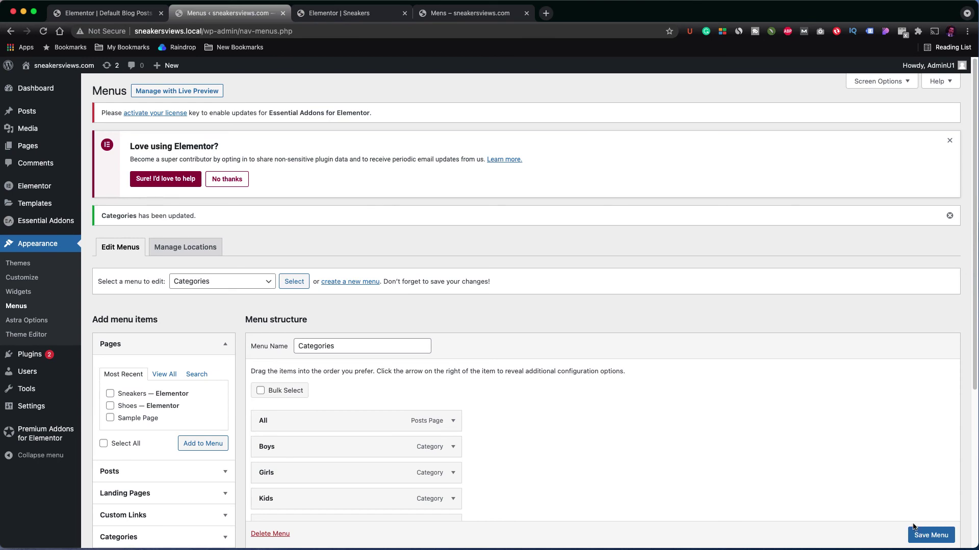
Reload the live Mens category page to show the updated menu
click(486, 17)
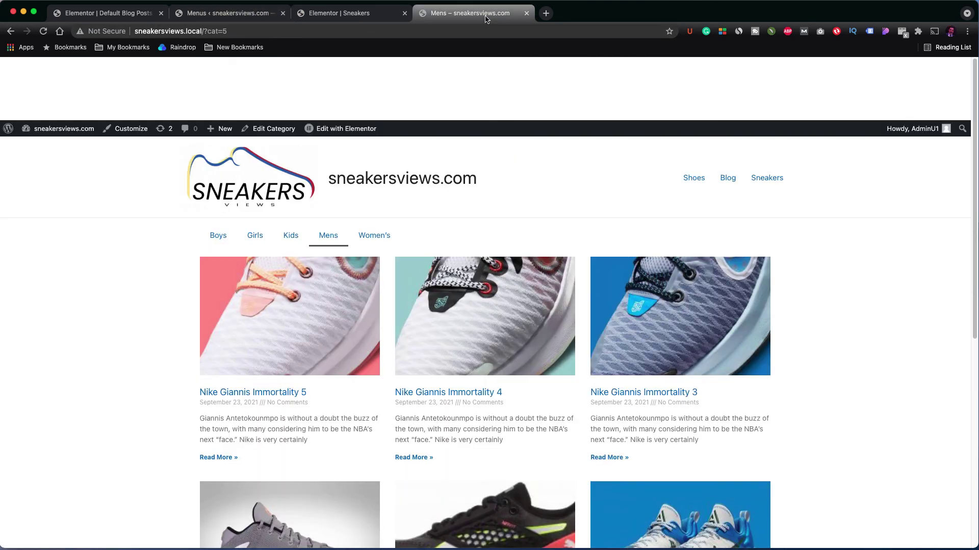
right_click(865, 160)
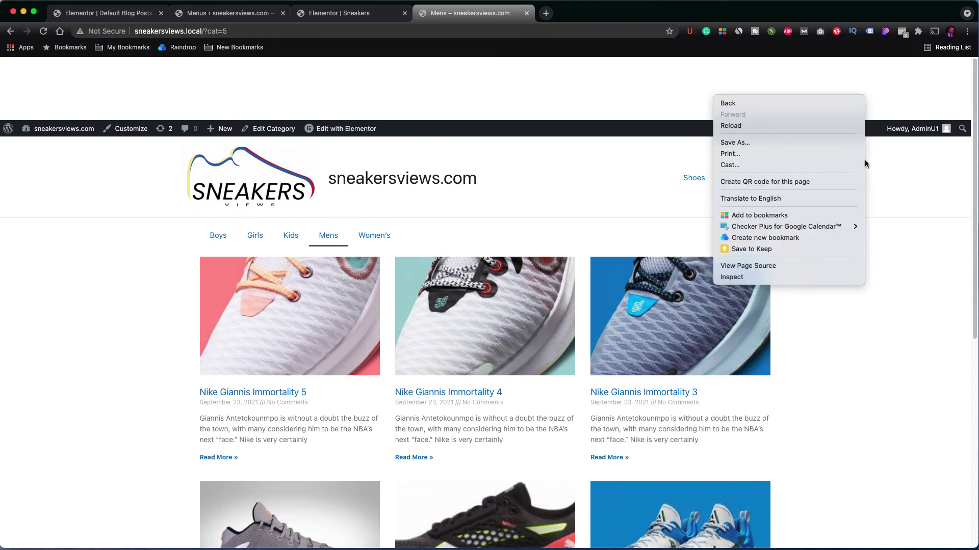
click(803, 126)
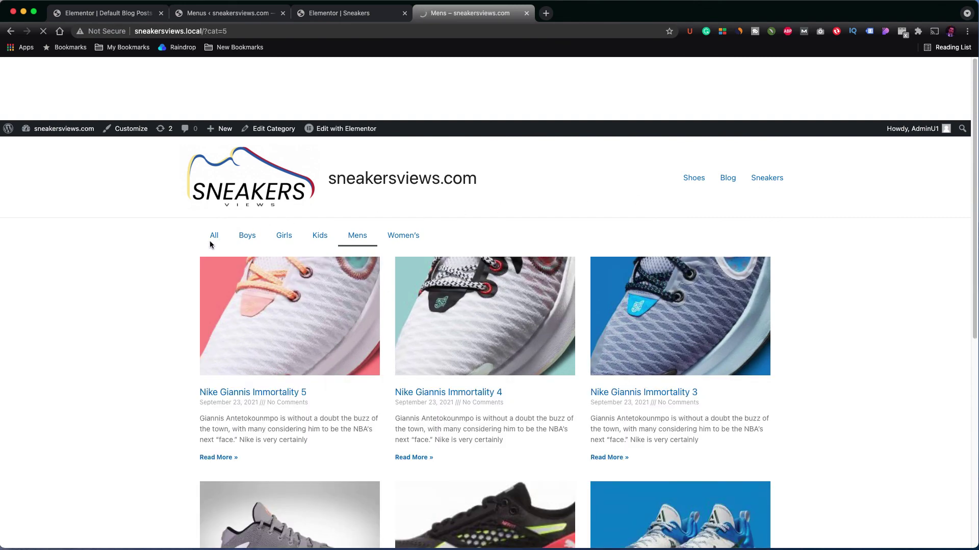
Check the All, Boys, Girls, Kids, Mens and Women's tabs filter the grid correctly
click(213, 239)
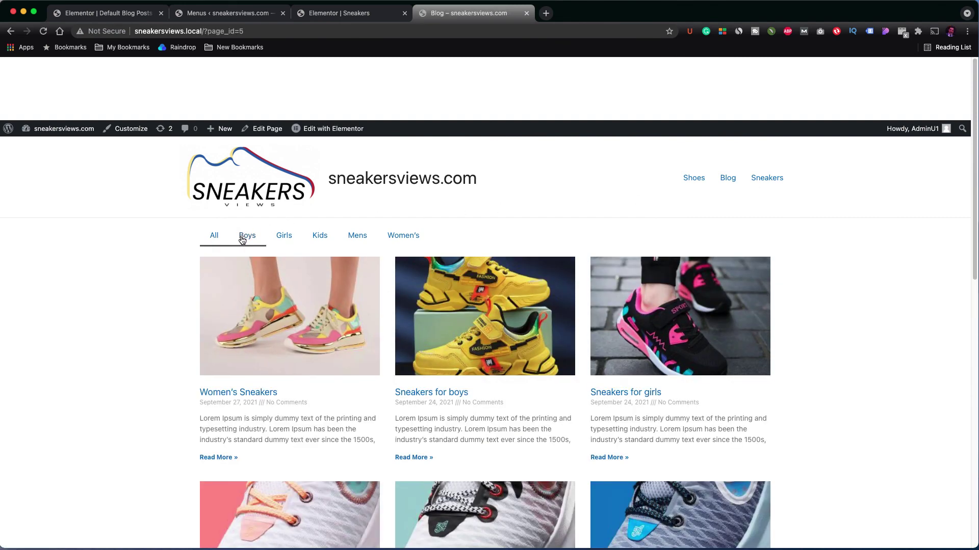
click(248, 239)
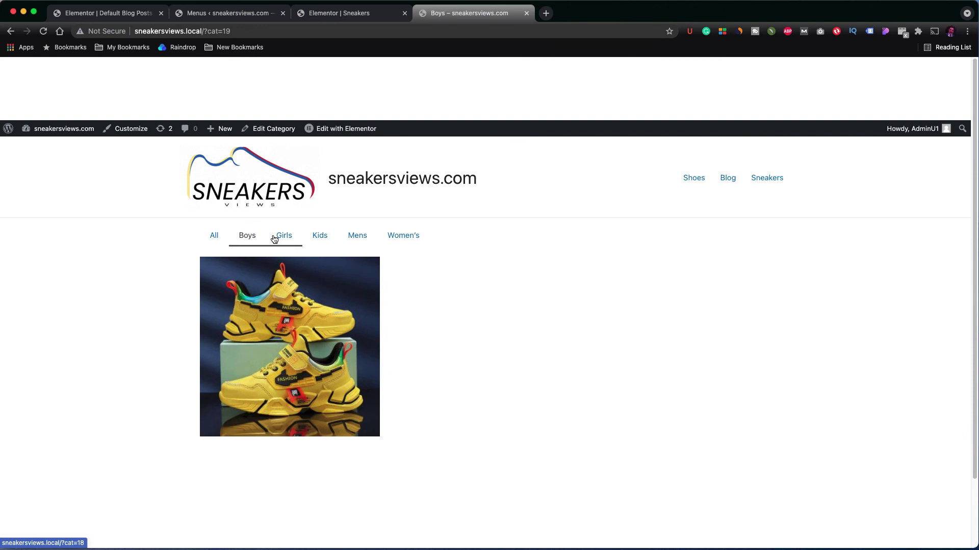
click(283, 238)
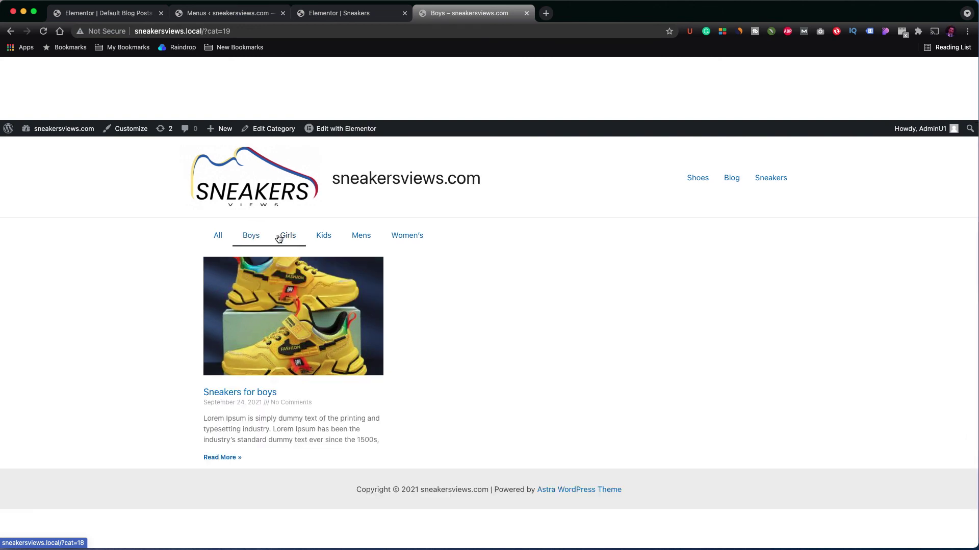
click(321, 239)
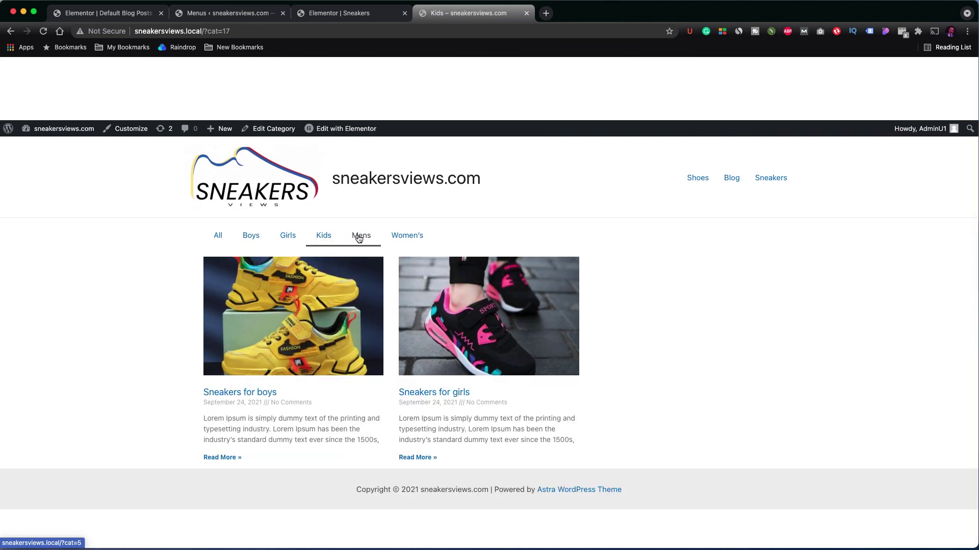
click(361, 239)
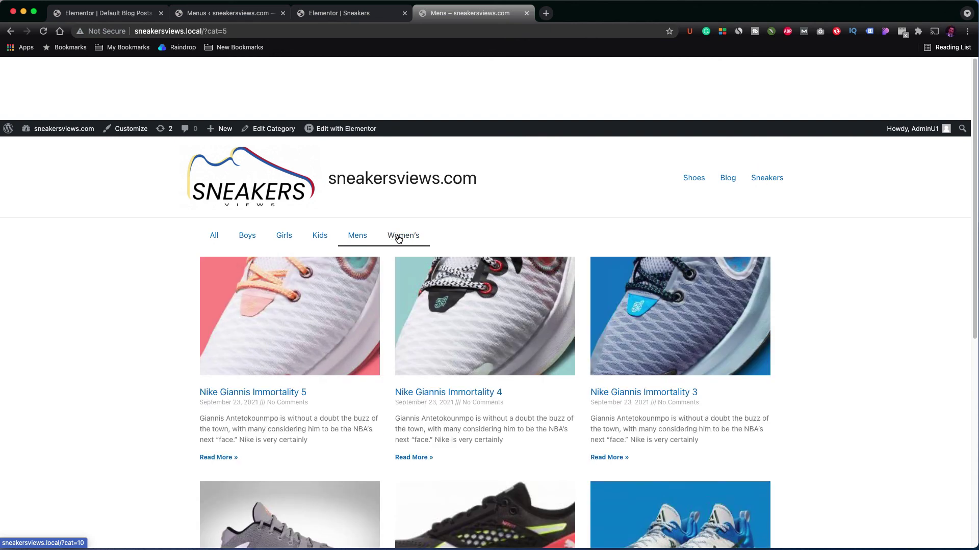
click(399, 239)
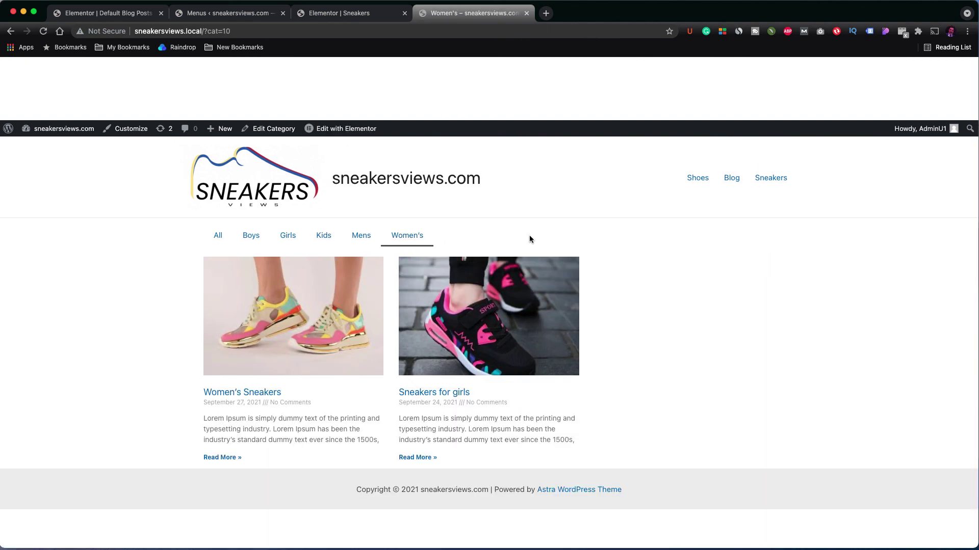